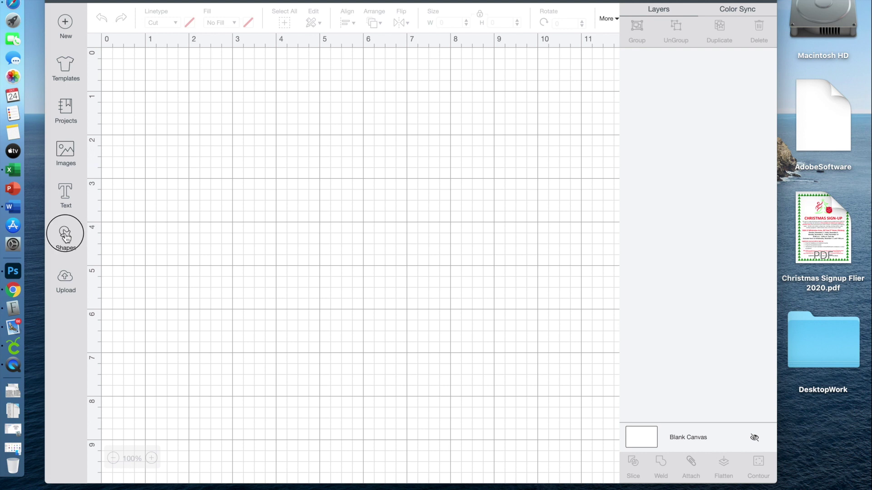
- Add a circle to the canvas and set its size to 1.75 inches
click(161, 154)
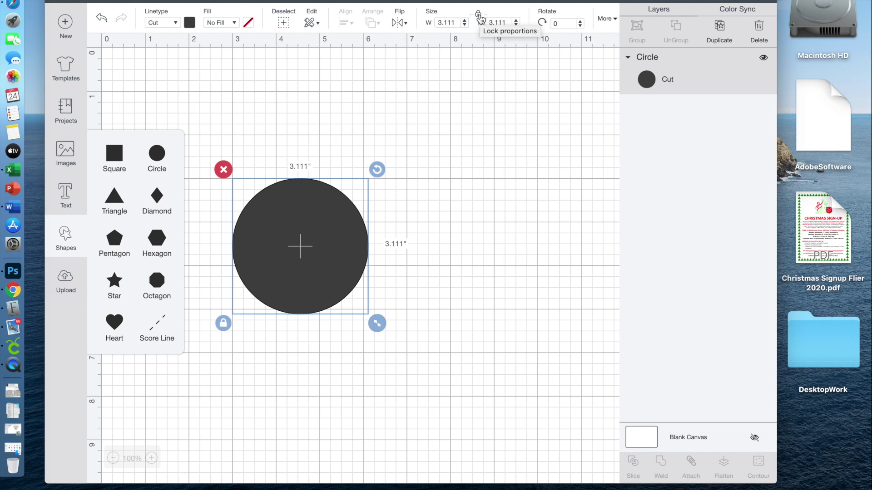
click(455, 22)
click(334, 20)
text(1.)
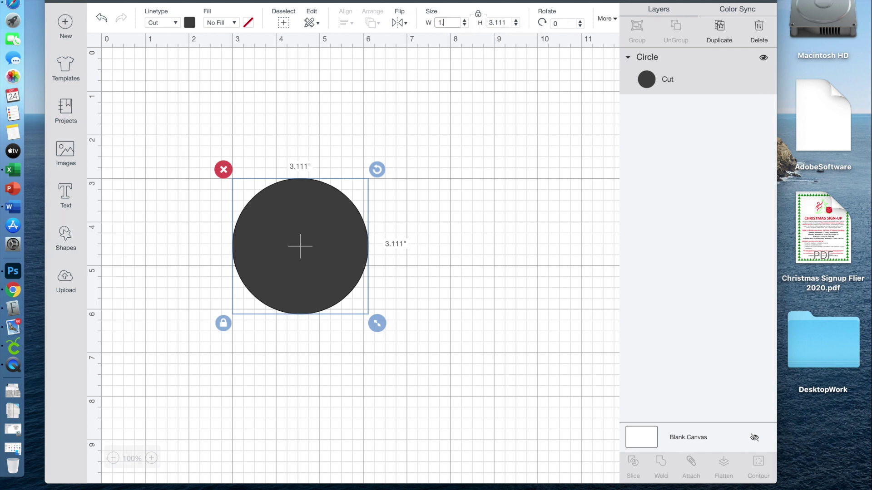
text(75)
key(Return)
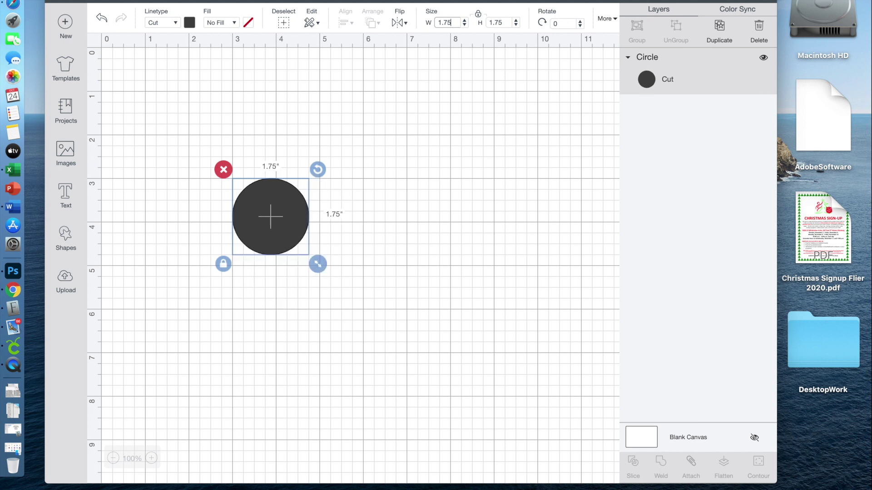
- Duplicate the 1.75-inch circle and set the copy's width to 1.15 inches
click(152, 458)
click(152, 459)
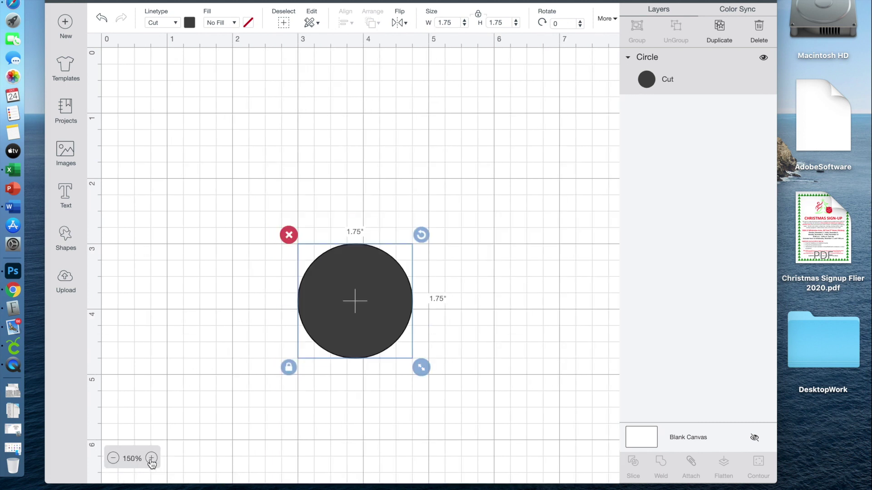
scroll(202, 303, down, 5)
scroll(203, 309, up, 5)
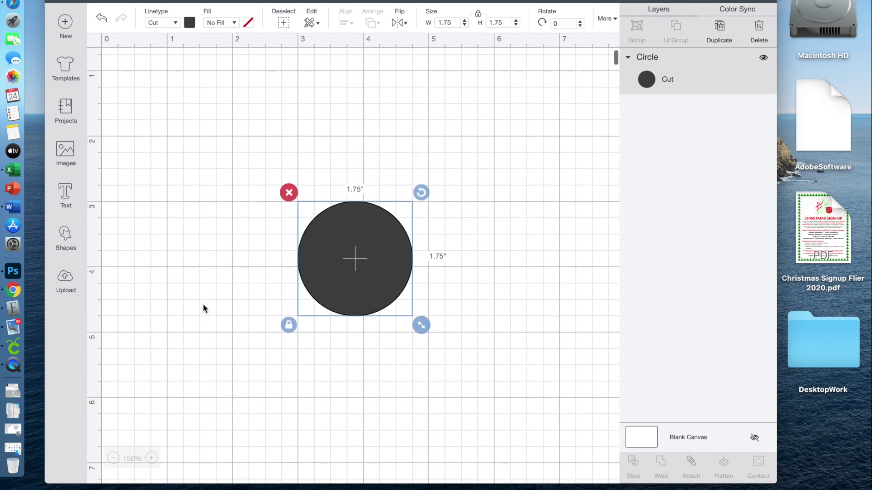
click(720, 28)
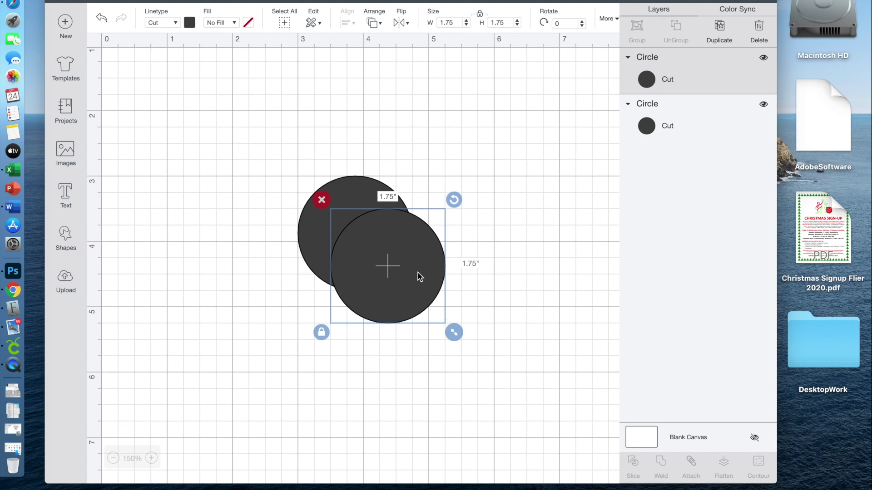
click(466, 26)
click(458, 20)
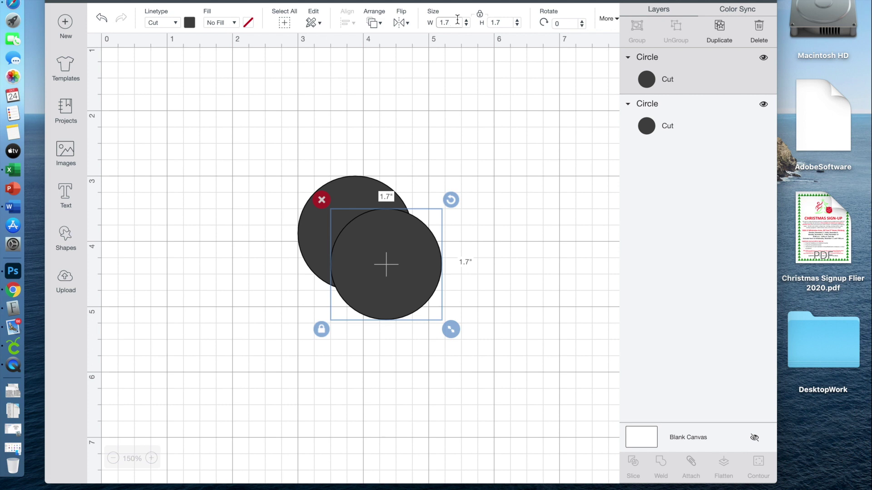
key(BackSpace)
text(15)
key(Return)
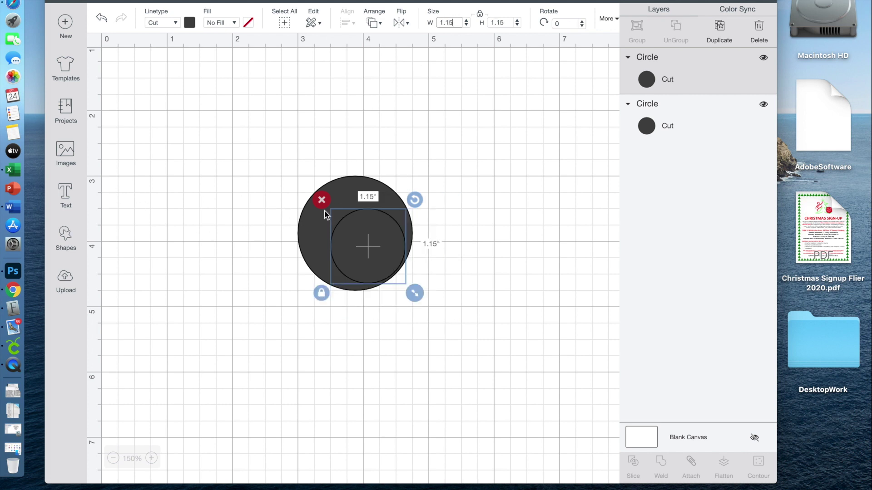
- Colour the smaller circle white and move it to the middle of the large circle
click(190, 23)
click(202, 132)
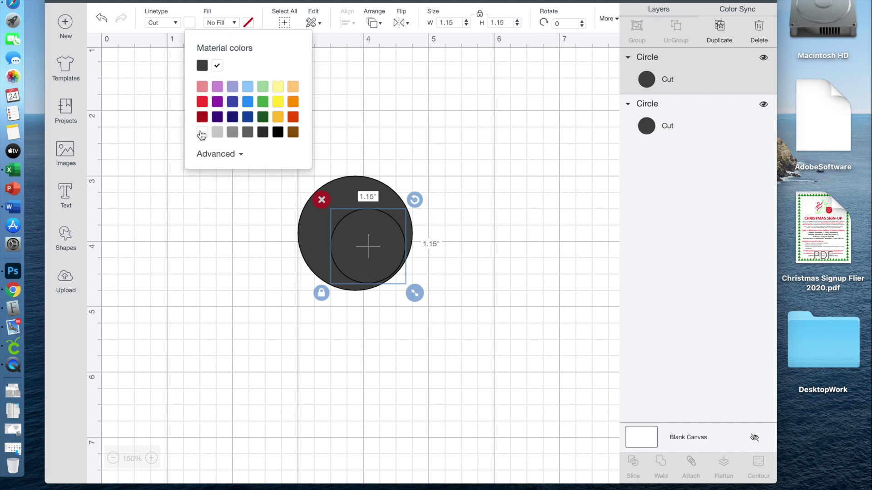
click(377, 252)
drag(377, 254, 364, 240)
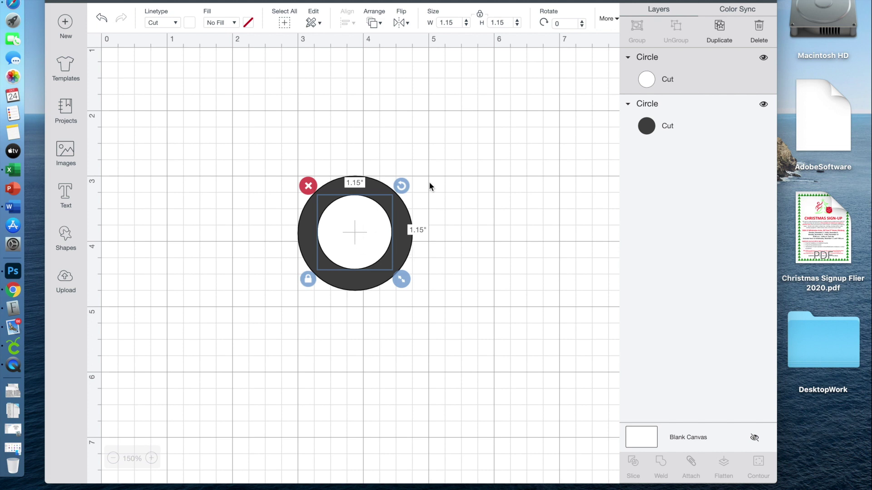
- Center the white circle and the large circle on each other and slice them
drag(269, 129, 494, 346)
click(347, 24)
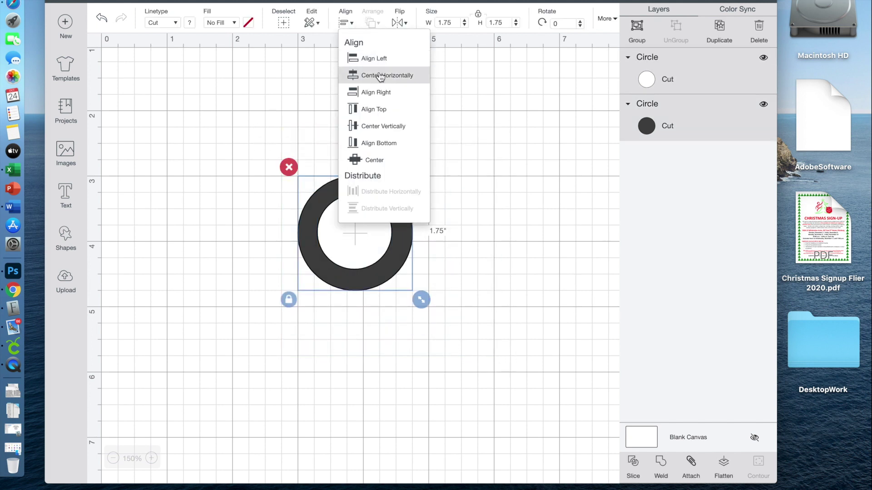
click(375, 161)
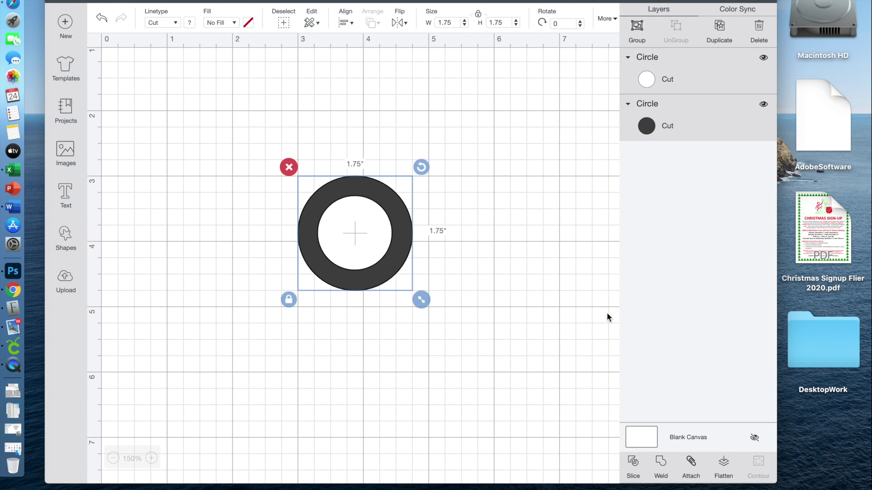
click(634, 462)
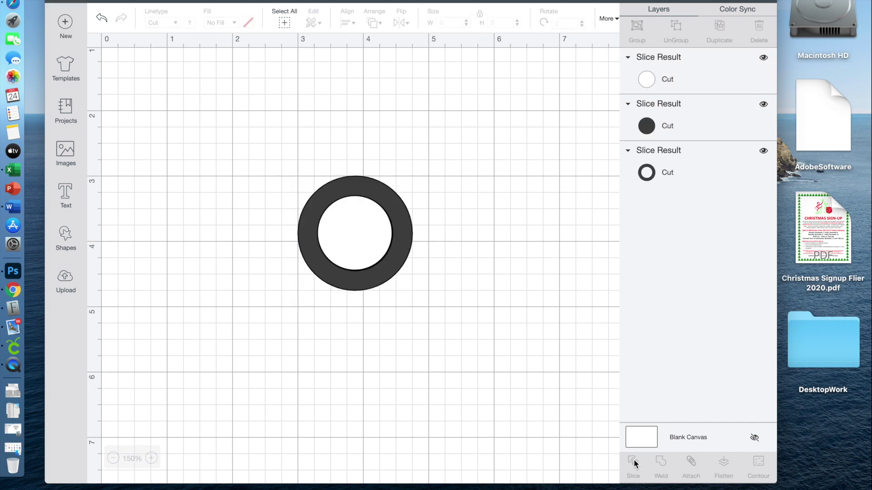
- Delete the two inner circles left by the slice and move the remaining ring slightly up and left
click(358, 223)
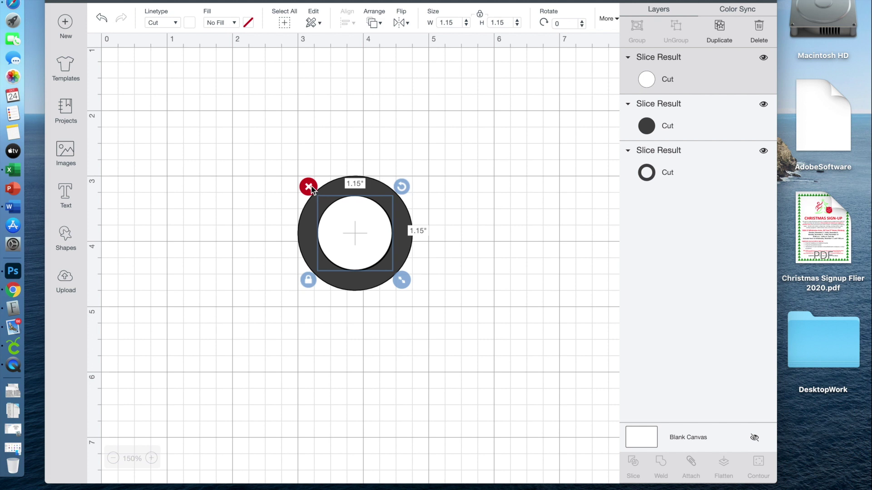
click(311, 186)
click(349, 225)
click(309, 187)
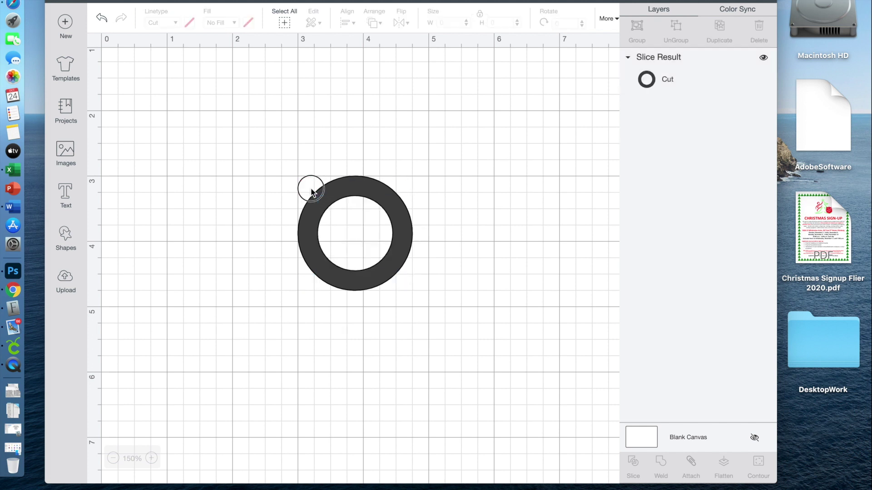
drag(355, 190, 326, 176)
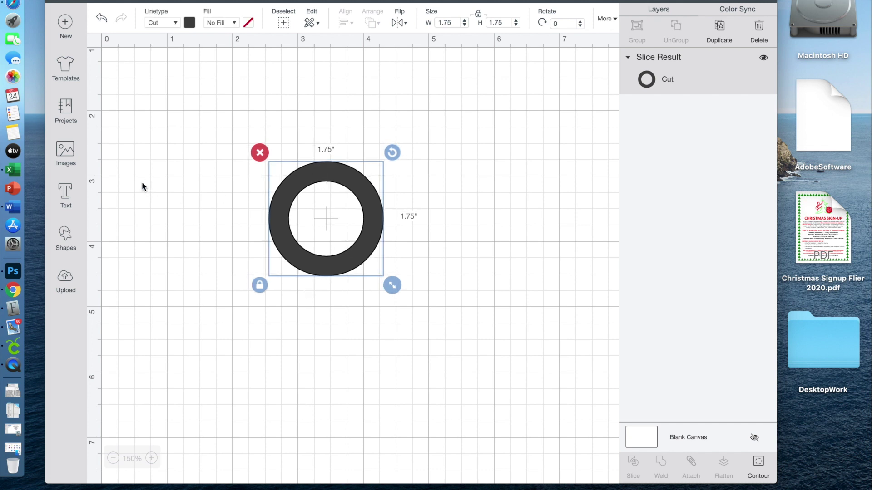
- Add a new circle, size it to 0.6 inches, and place it just above the ring
click(66, 236)
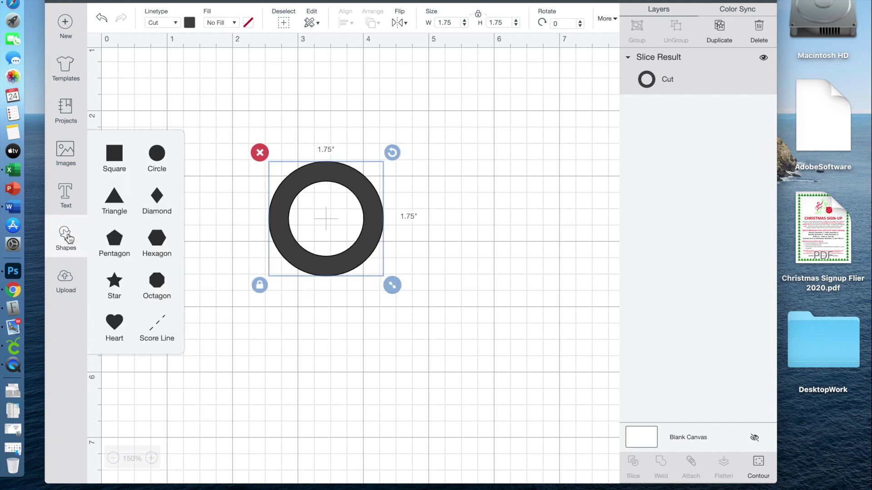
click(157, 155)
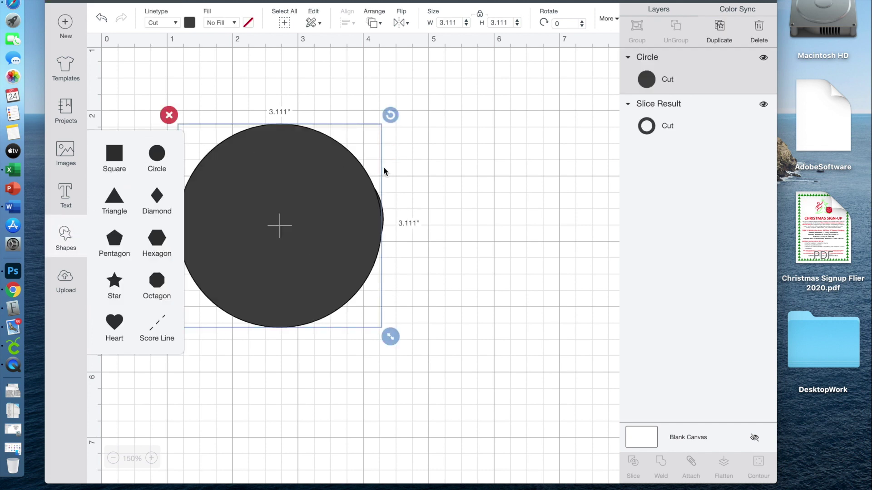
click(458, 24)
key(BackSpace)
key(BackSpace)
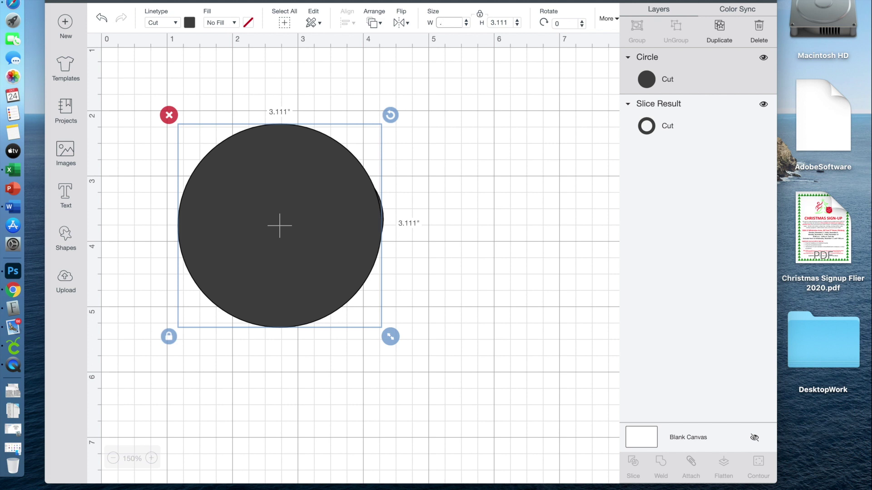
text(.6)
key(Return)
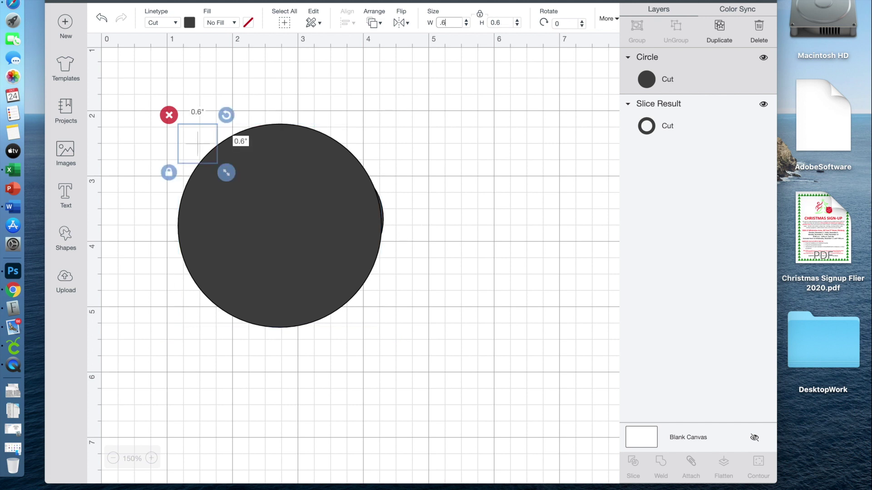
click(210, 139)
drag(210, 138, 326, 128)
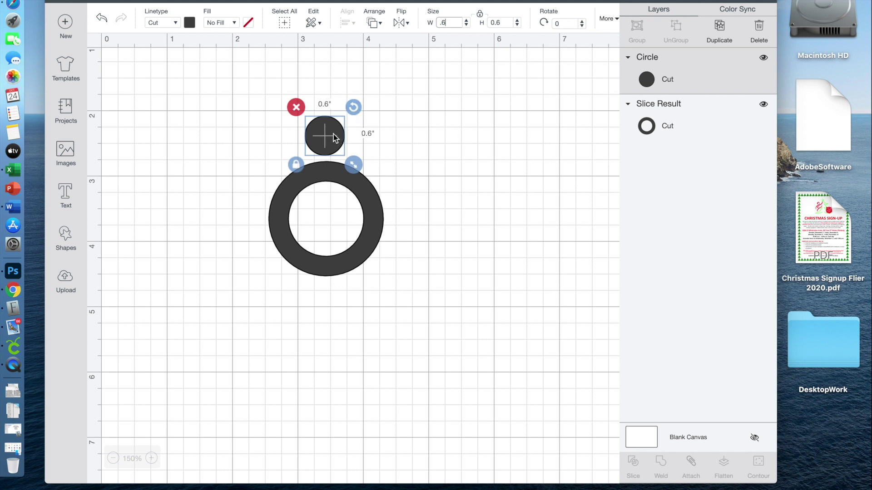
- Duplicate the 0.6-inch circle three times and arrange the copies in an arc below the ring
click(719, 27)
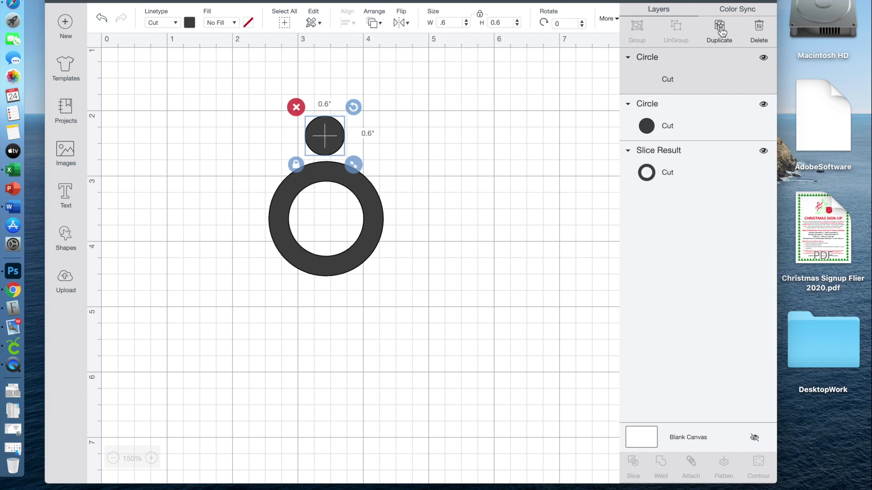
drag(358, 167, 296, 293)
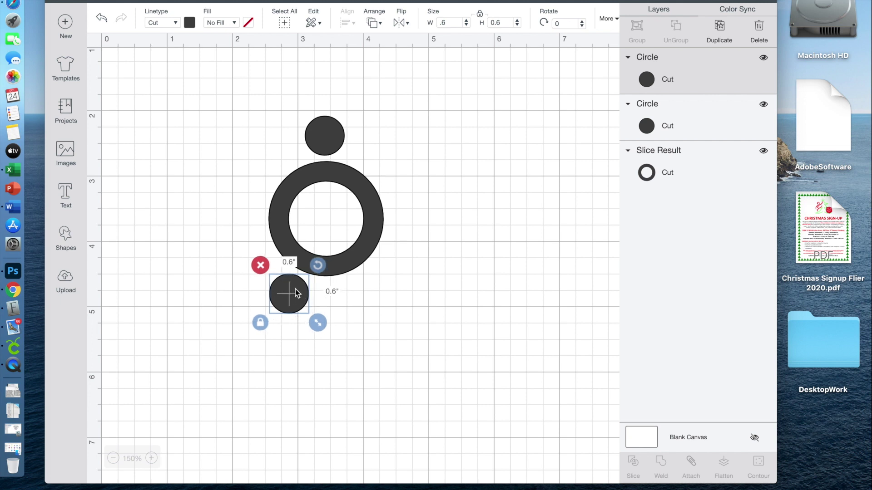
click(720, 34)
click(720, 35)
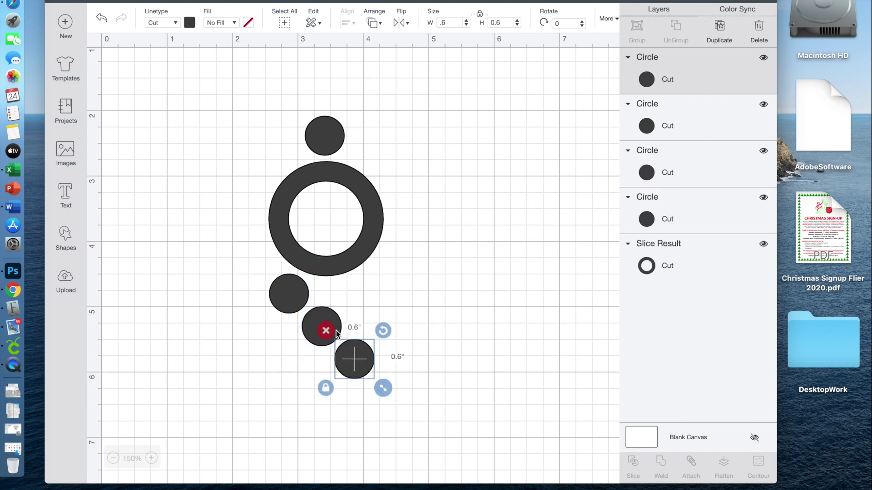
drag(360, 359, 375, 288)
drag(321, 335, 273, 293)
drag(383, 291, 383, 291)
click(391, 352)
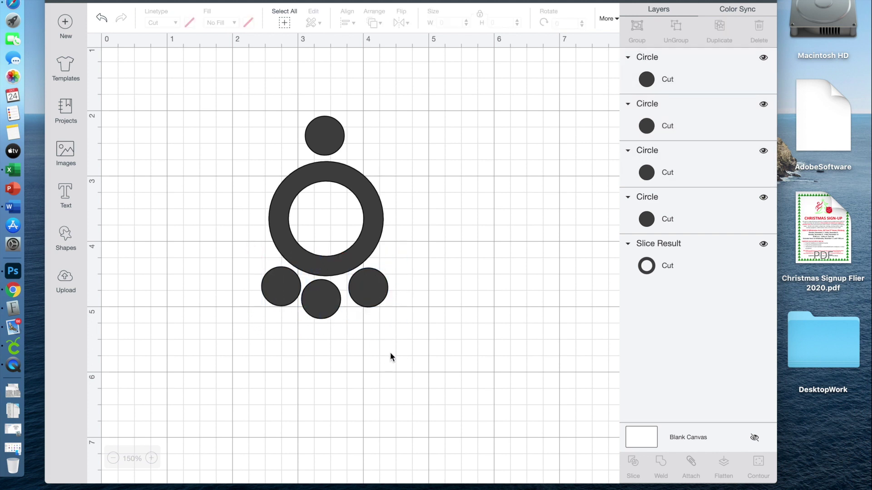
- Nudge the middle and right circles below the ring to even out their spacing
drag(334, 308, 335, 306)
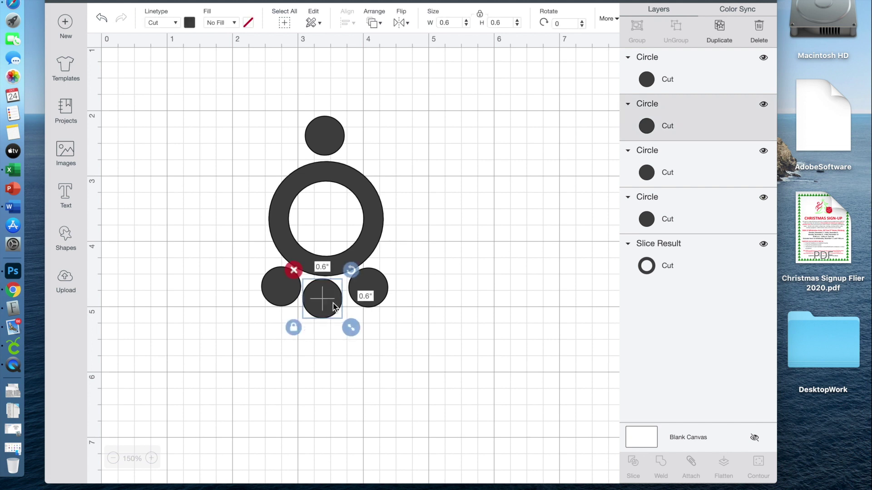
click(440, 246)
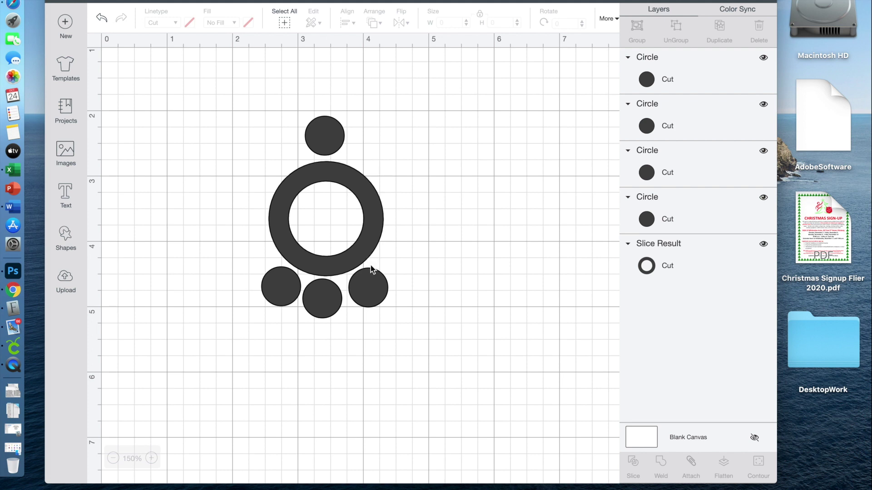
drag(368, 274, 366, 275)
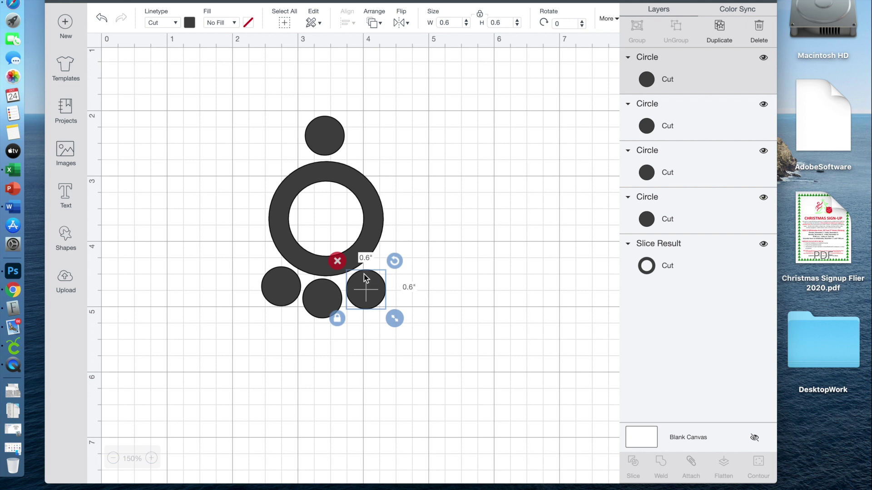
click(413, 227)
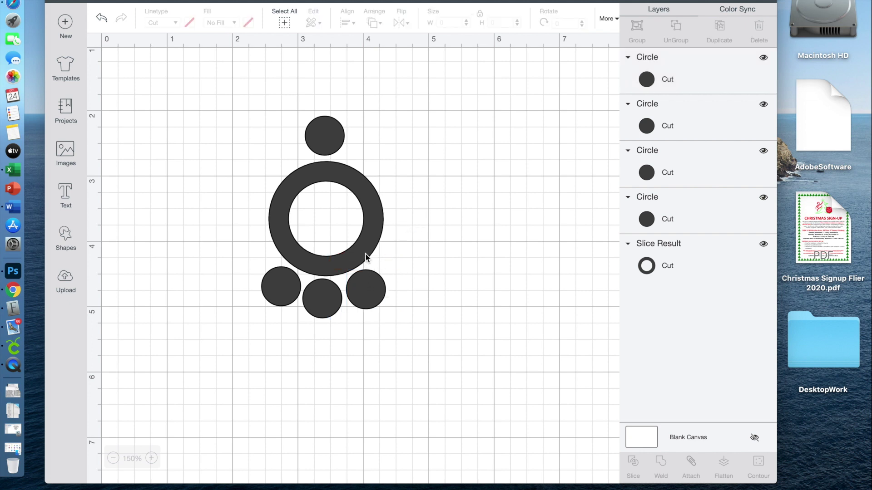
- Delete the middle and right circles below the ring
click(331, 302)
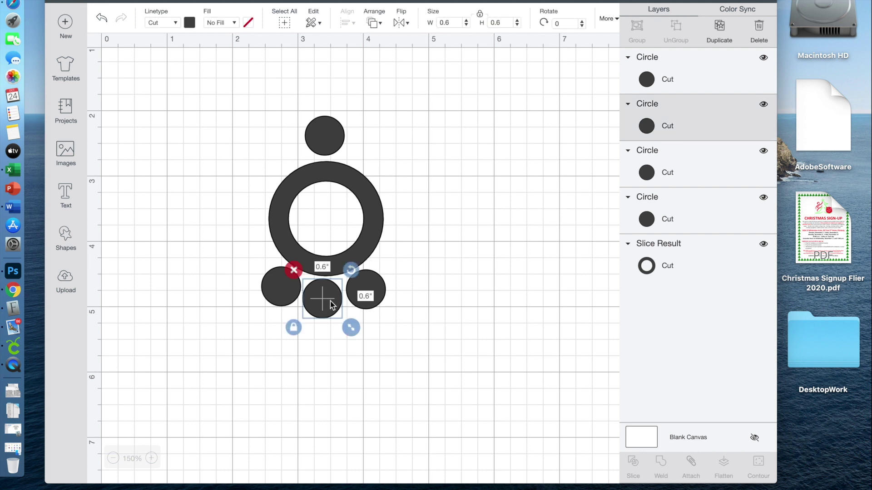
key(Delete)
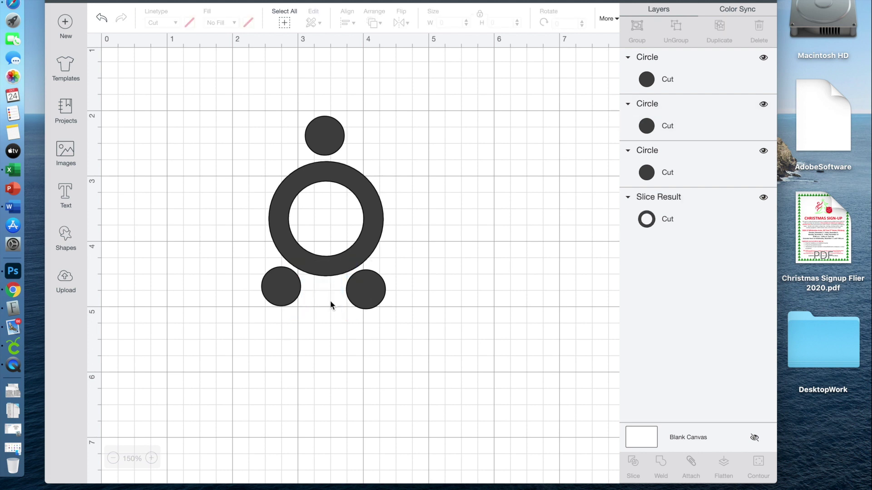
click(364, 297)
key(Delete)
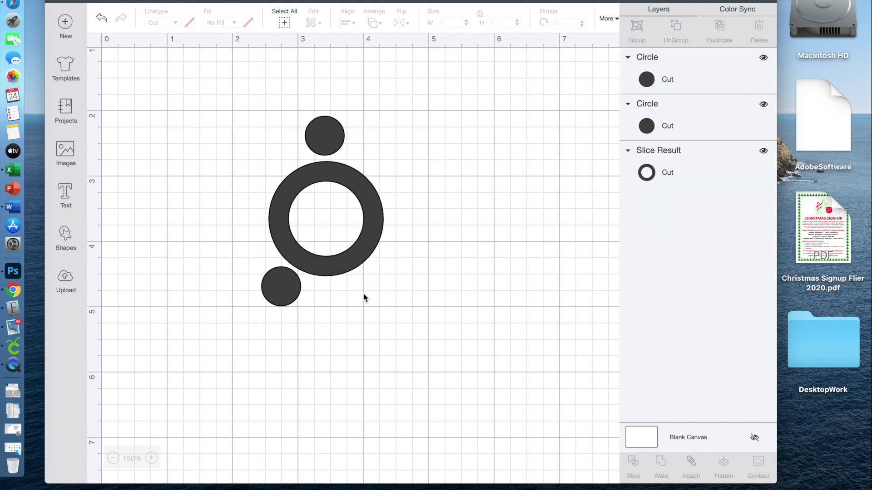
- Set the width of the remaining circle below the ring to 0.5 inches
click(296, 292)
click(456, 22)
key(BackSpace)
text(5)
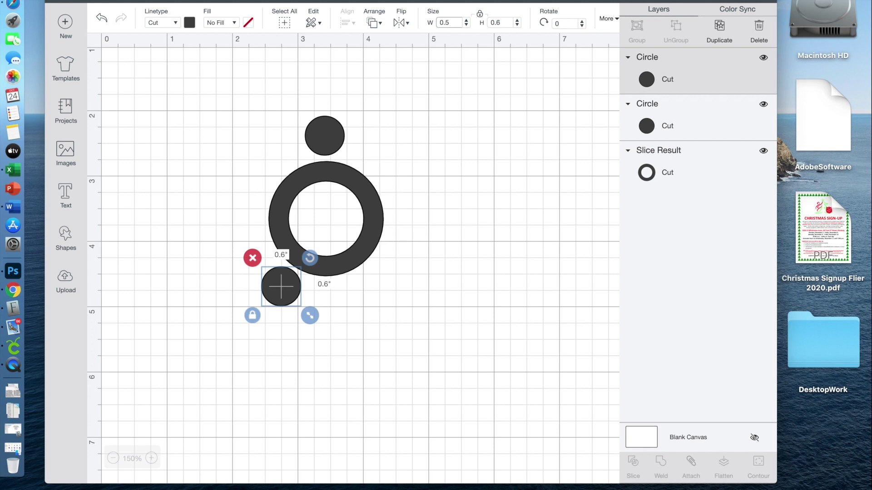
key(Return)
- Duplicate the 0.5-inch circle twice and arrange all three in an arc along the ring's lower edge
click(719, 28)
click(719, 28)
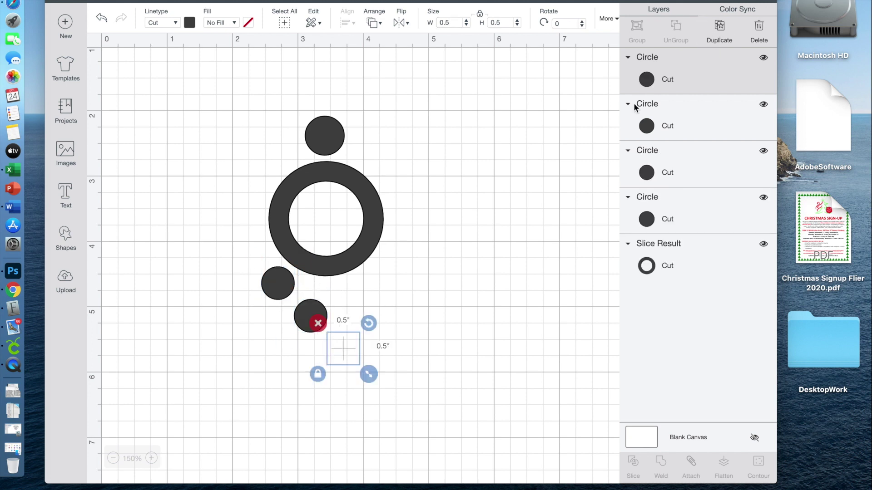
drag(343, 348, 371, 286)
drag(319, 320, 368, 284)
drag(282, 285, 296, 290)
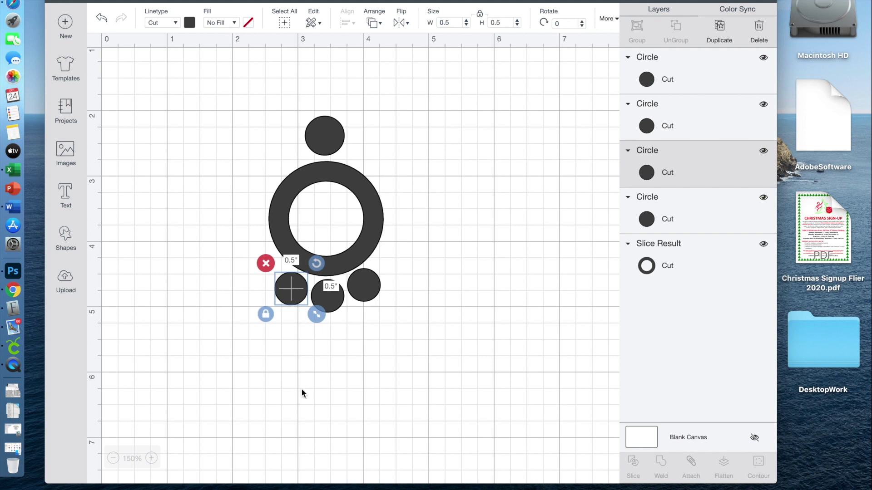
- Delete the middle and right 0.5-inch circles below the ring
click(301, 391)
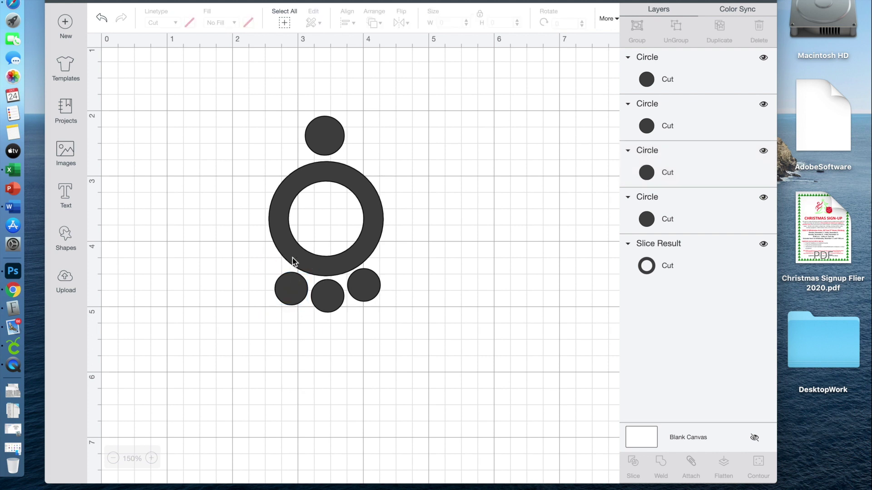
click(323, 290)
key(Delete)
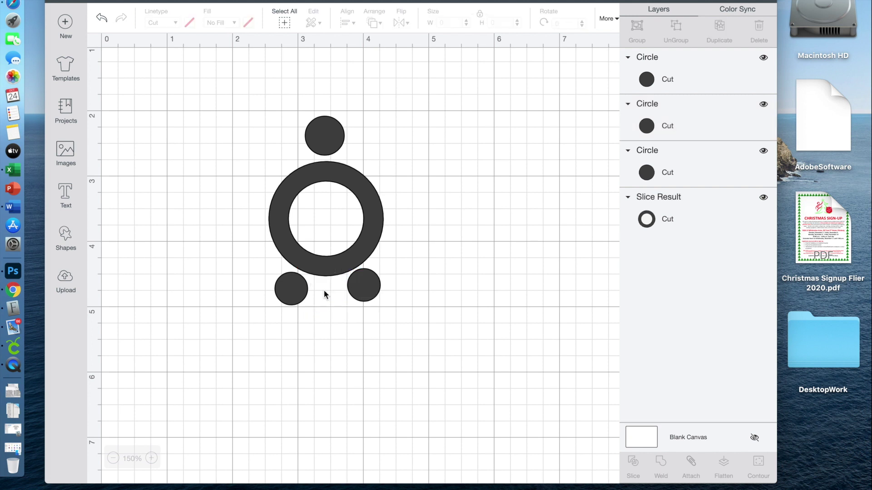
click(369, 290)
key(Delete)
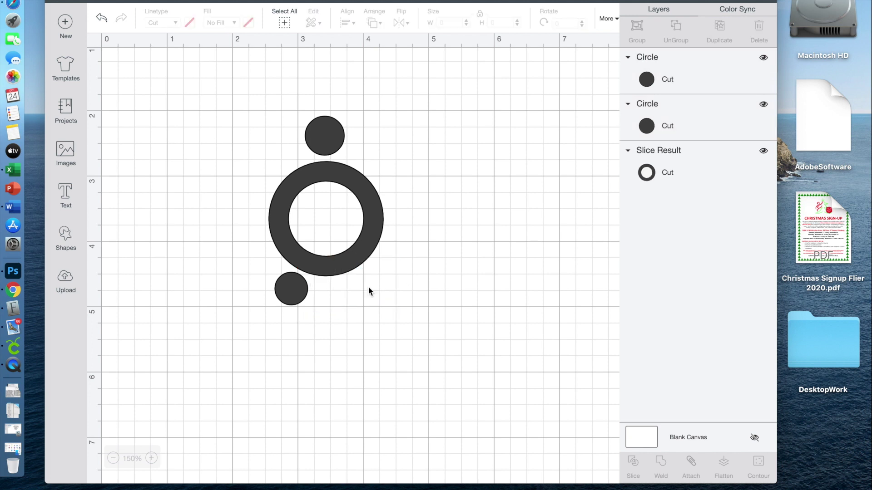
- Set the width of the remaining circle below the ring to 0.43 inches
click(301, 291)
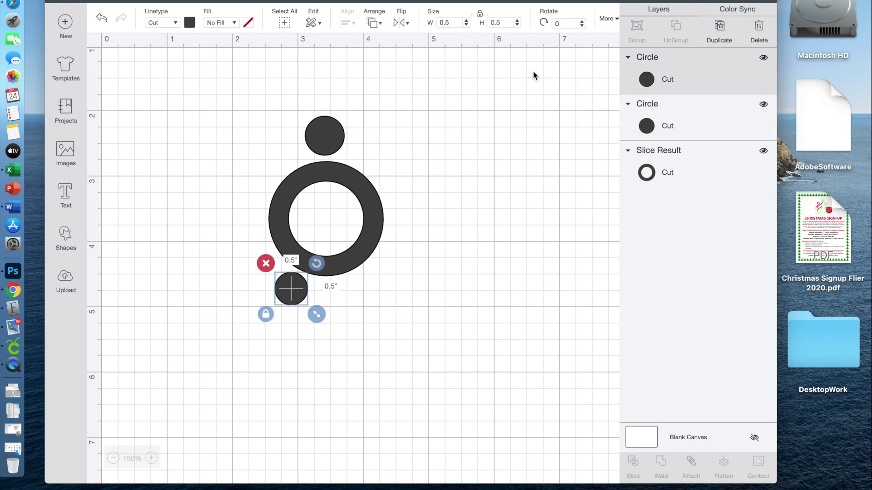
click(457, 22)
key(BackSpace)
text(43)
key(Return)
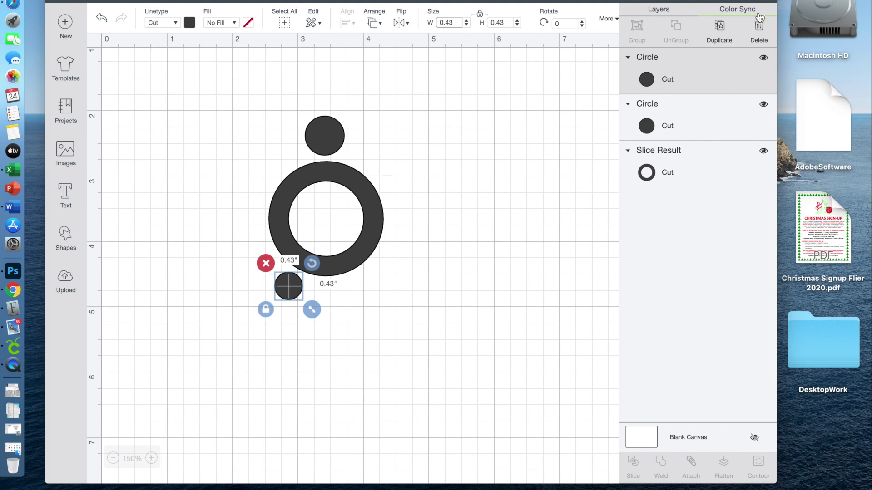
- Duplicate the 0.43-inch circle twice and arrange the three circles in an arc along the ring's lower edge
click(723, 31)
click(723, 33)
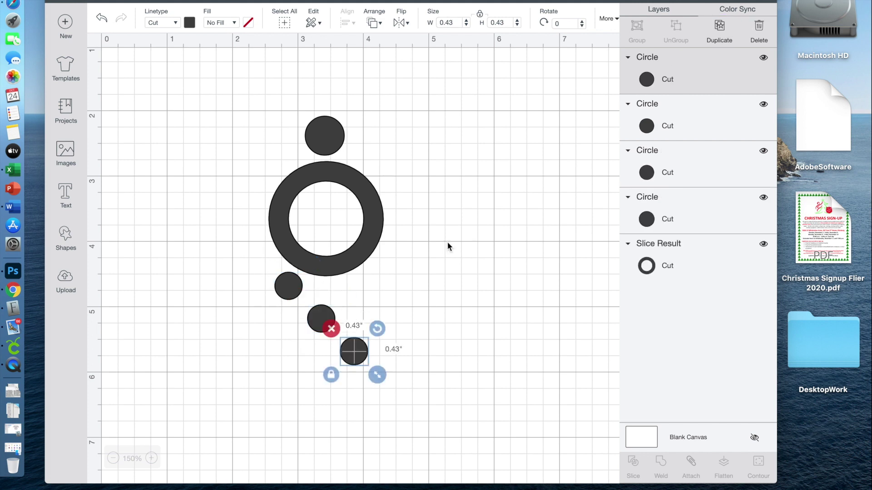
drag(355, 355, 374, 283)
drag(325, 319, 296, 287)
drag(372, 287, 363, 292)
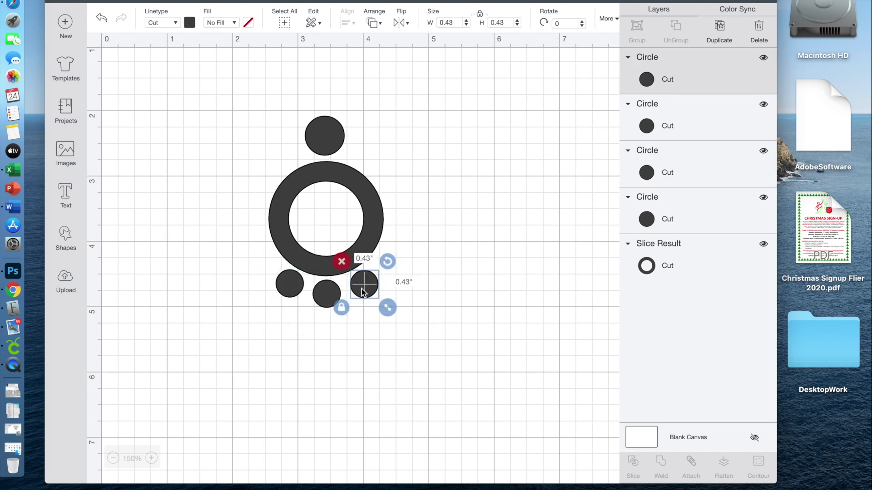
click(355, 370)
- Nudge the left and right circles below the ring closer to the middle one
drag(363, 292, 359, 294)
drag(294, 293, 299, 295)
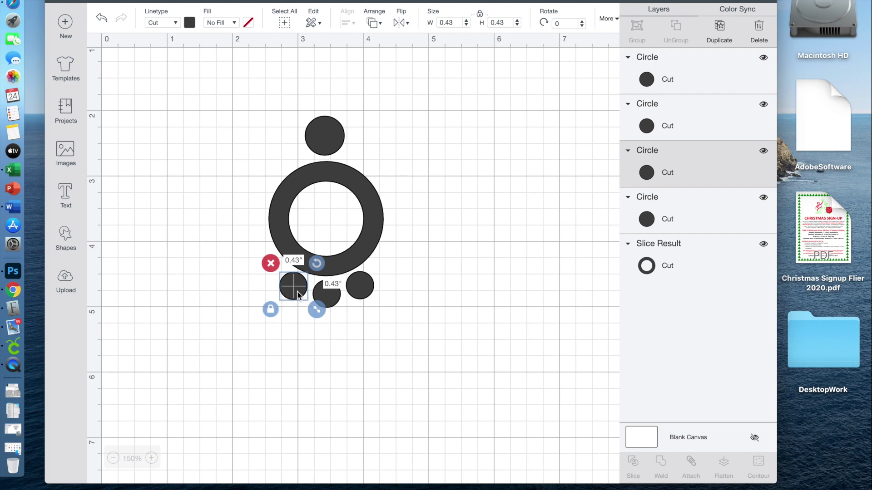
click(364, 379)
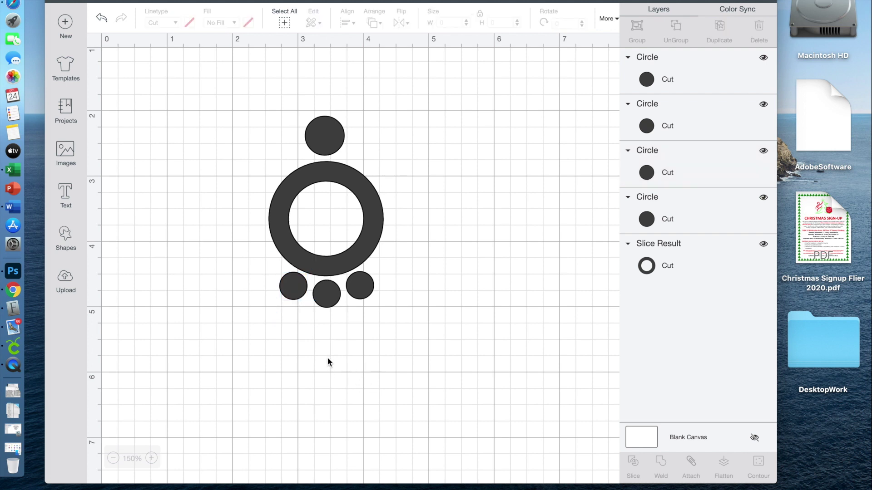
- Distribute the three circles below the ring horizontally
click(289, 293)
shift+click(332, 306)
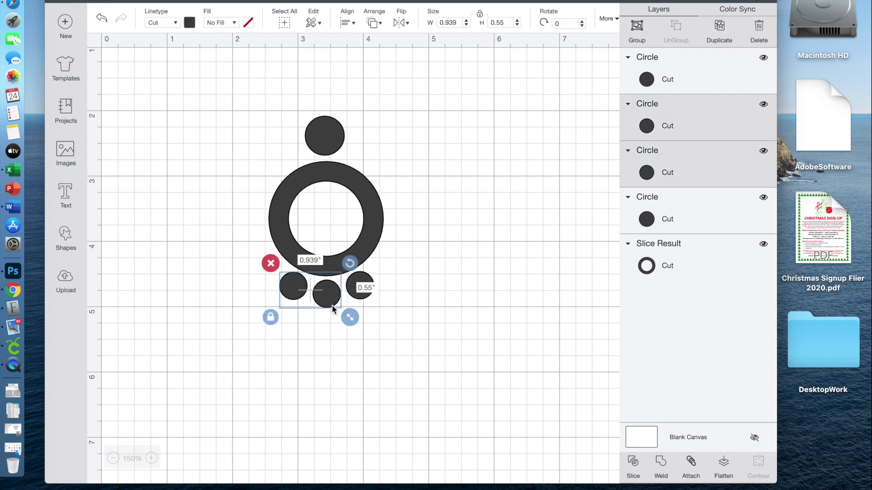
shift+click(362, 280)
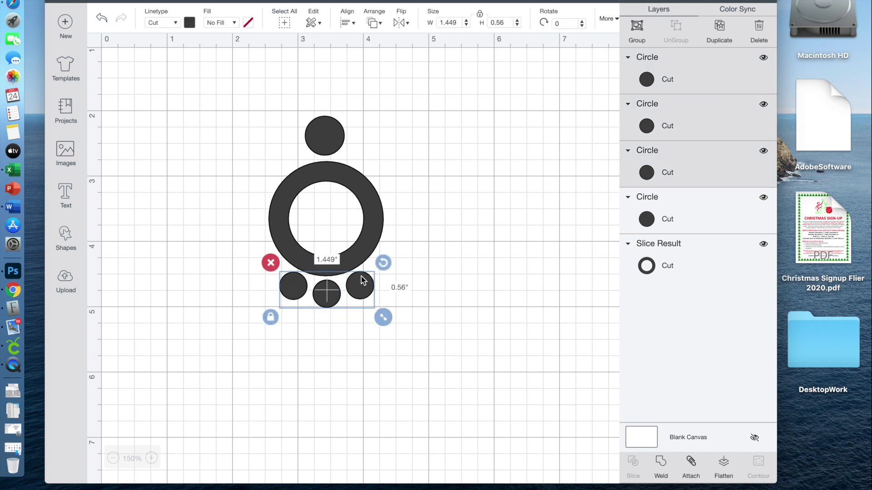
click(349, 28)
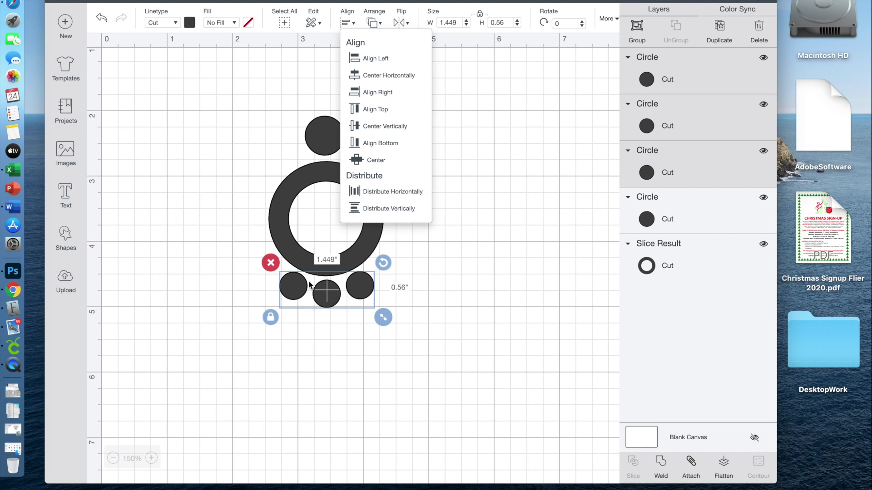
click(392, 195)
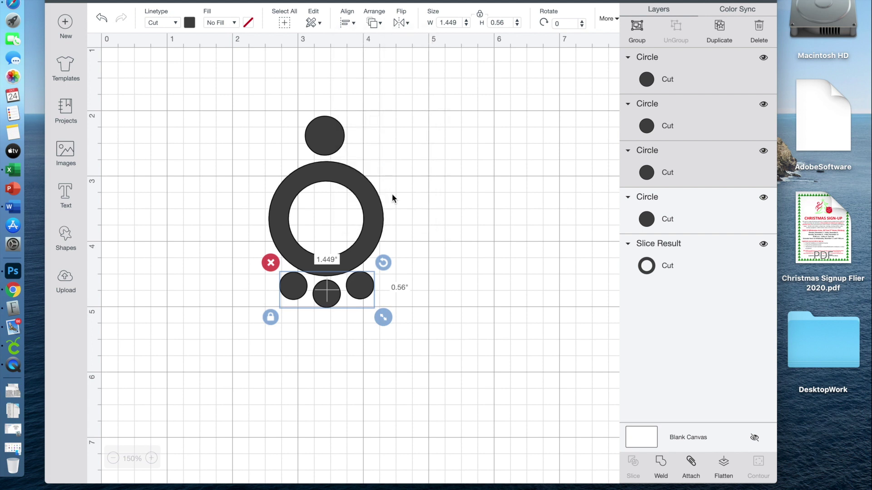
click(412, 277)
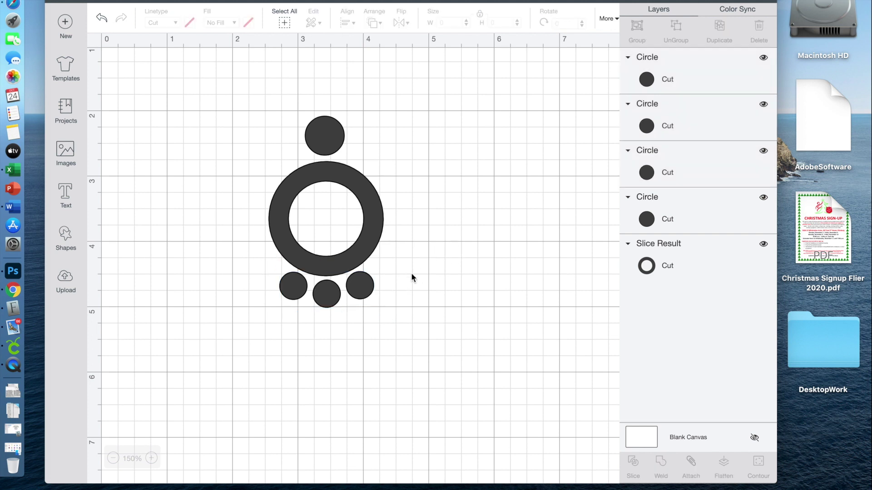
- Move the right circle below the ring slightly outward and distribute the three lower circles horizontally again
drag(369, 285, 375, 288)
click(349, 359)
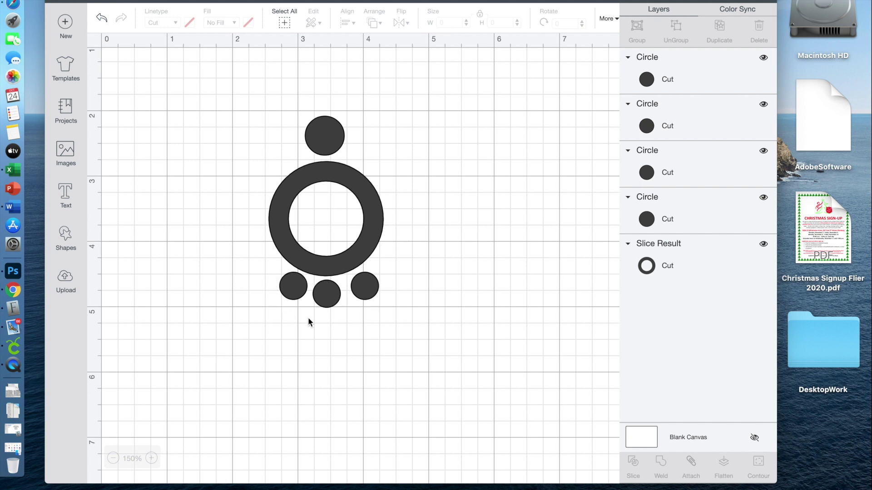
click(291, 293)
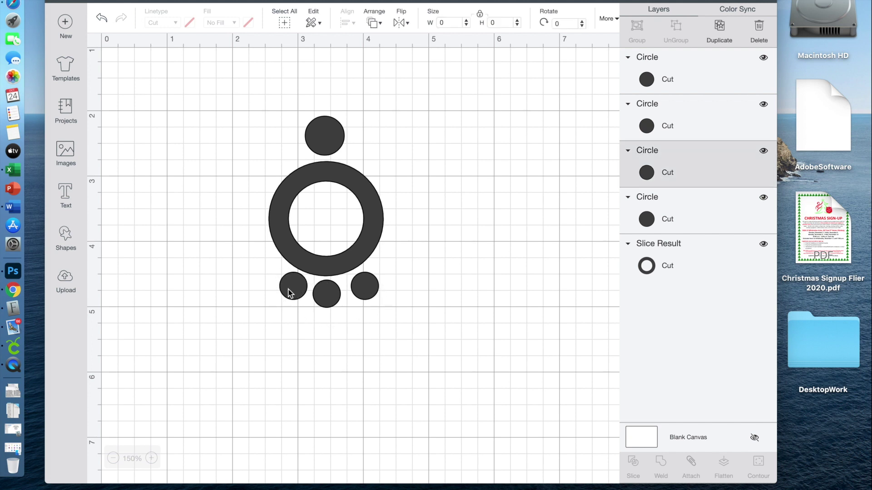
shift+click(331, 302)
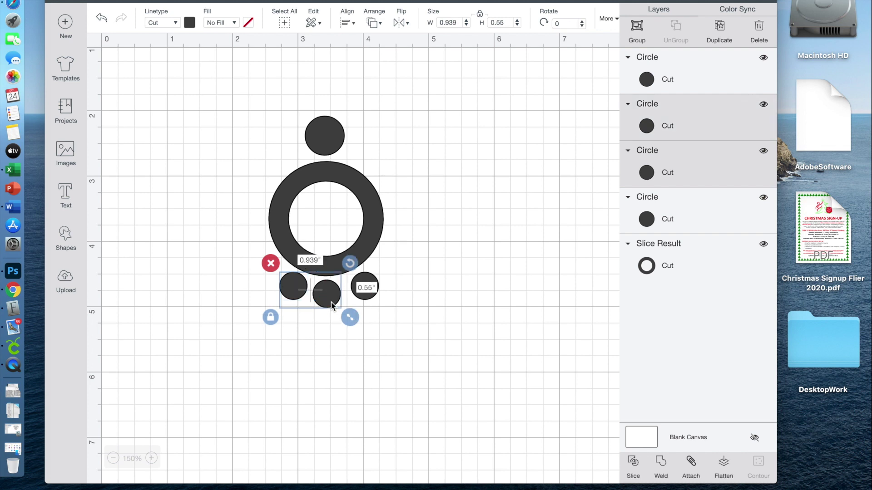
shift+click(367, 277)
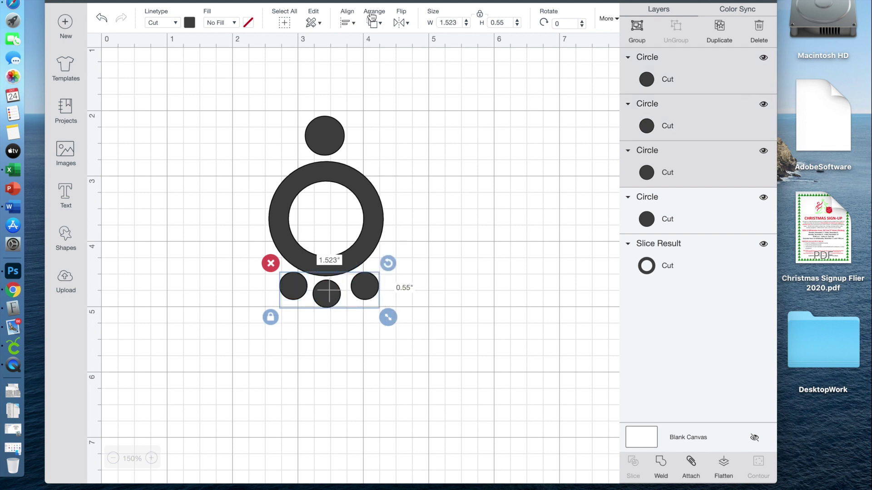
click(355, 21)
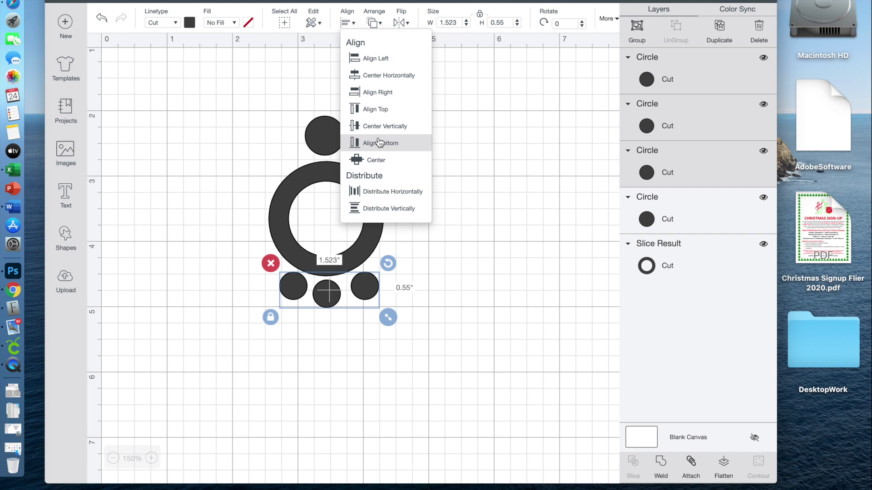
click(376, 195)
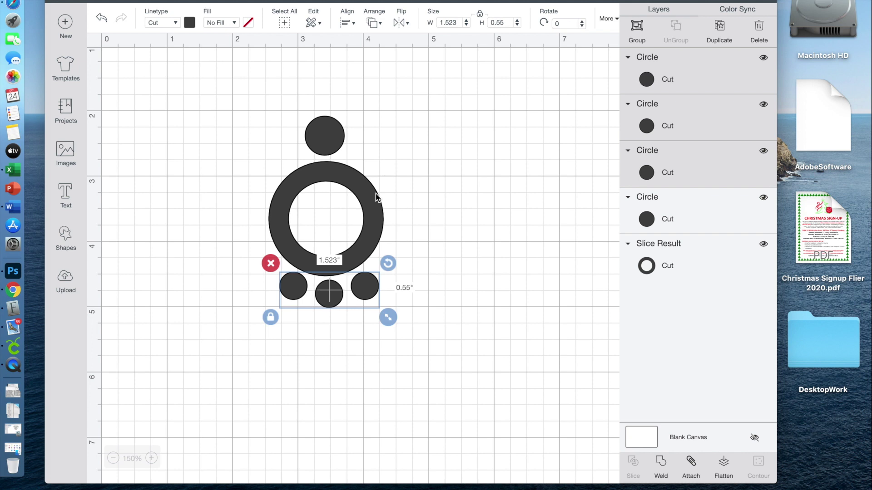
- Shift the three lower circles slightly left together, and nudge the outer two inward toward the middle one
drag(335, 301, 330, 301)
click(331, 388)
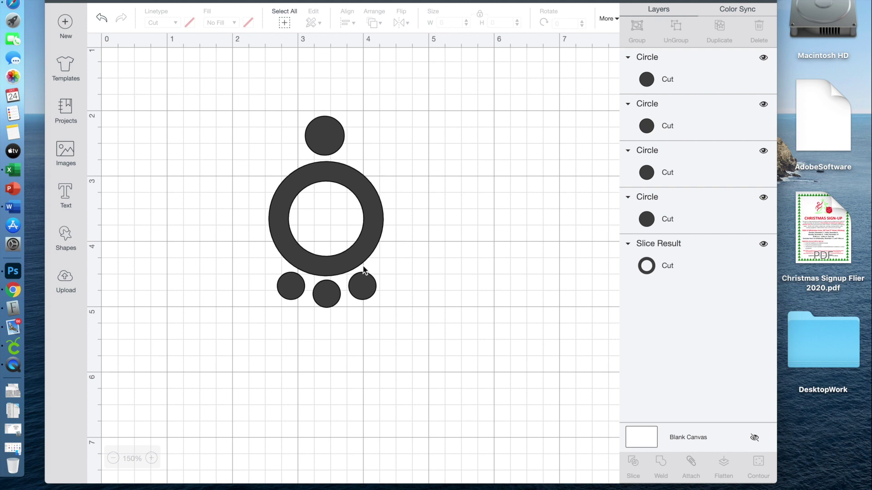
drag(368, 291, 364, 291)
drag(301, 285, 306, 283)
click(306, 394)
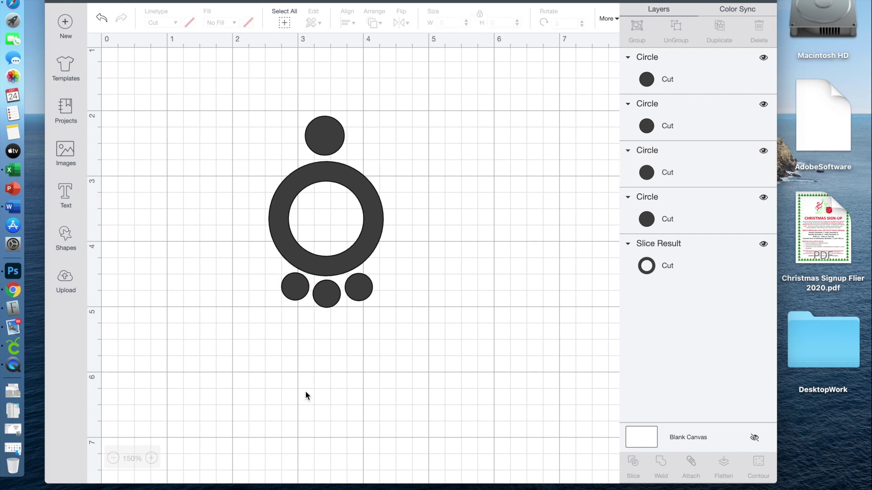
- Distribute the three repositioned circles below the ring horizontally to even out their spacing
drag(269, 287, 402, 327)
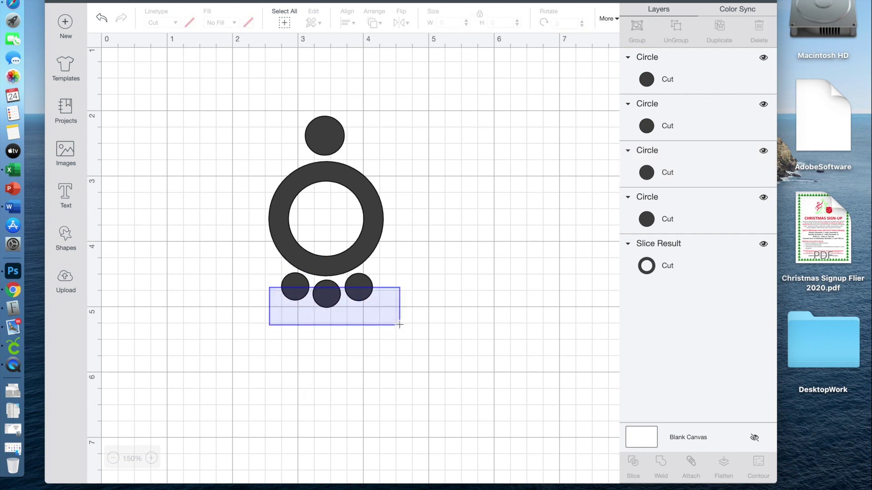
click(348, 23)
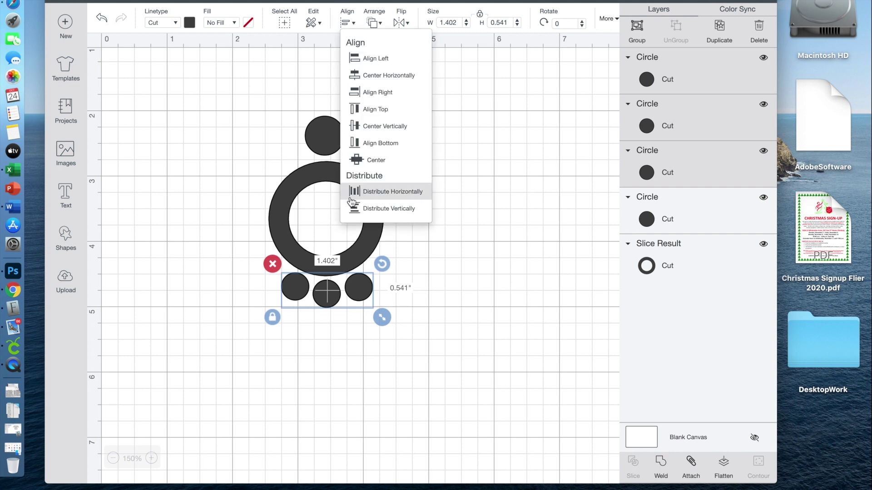
click(376, 194)
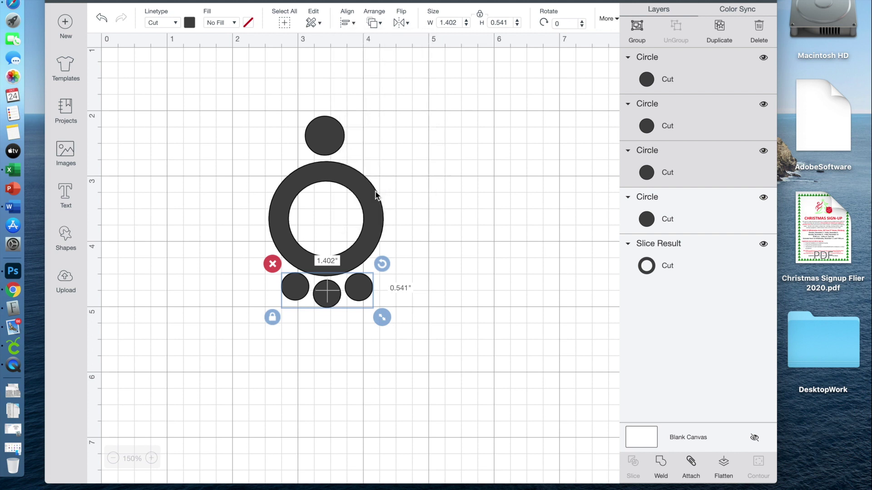
click(372, 427)
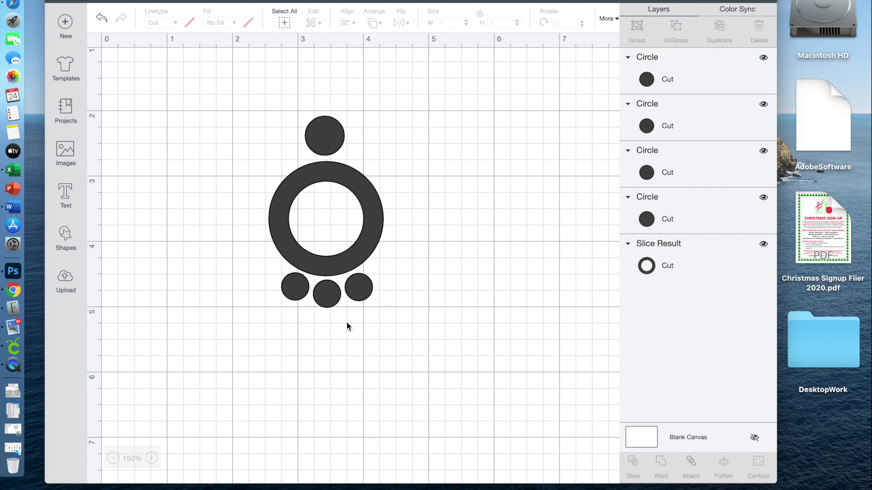
- Align the bottoms of the left and right circles below the ring
click(301, 288)
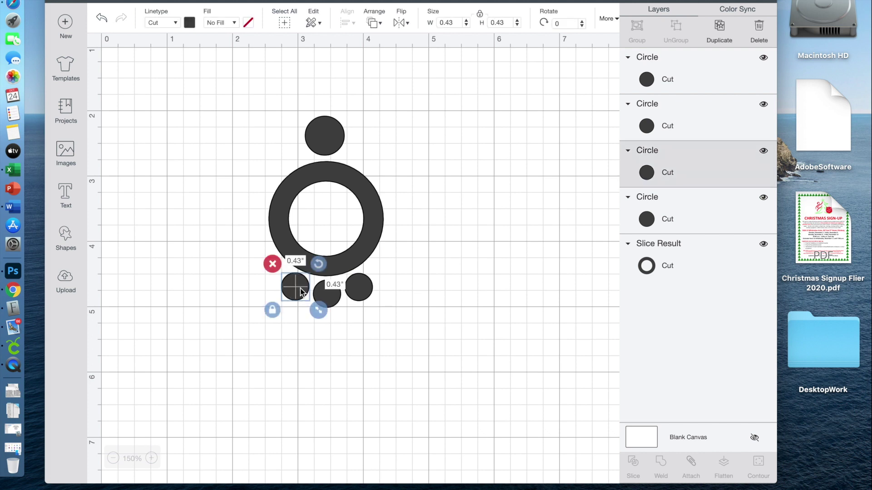
shift+click(366, 290)
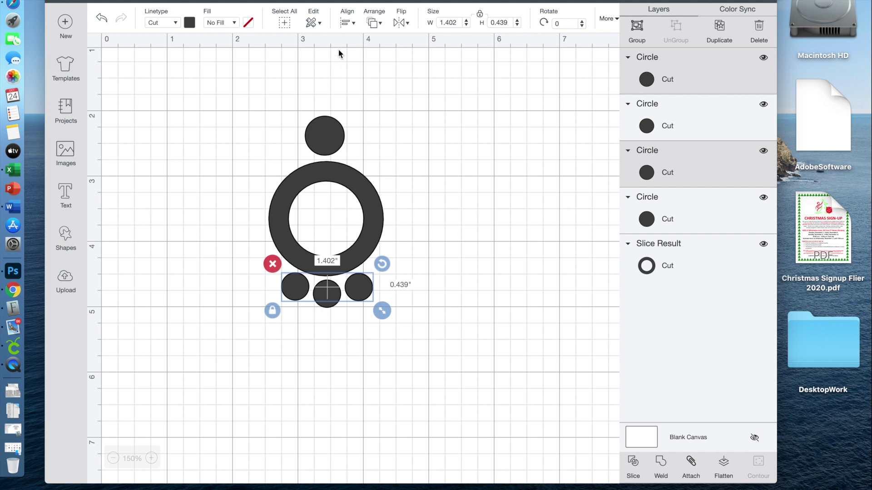
click(347, 24)
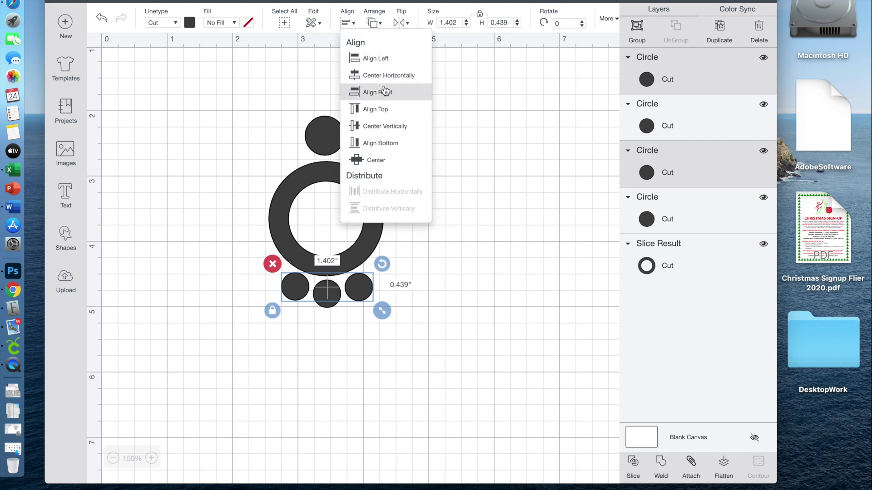
click(379, 143)
click(358, 380)
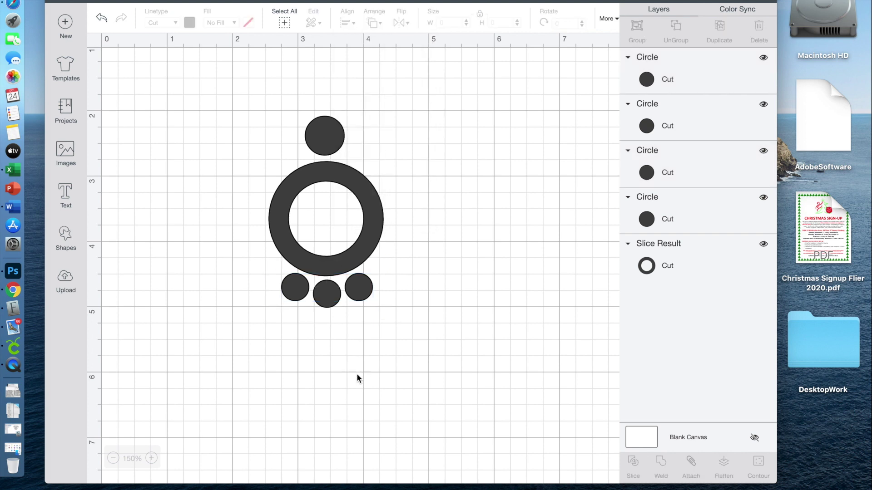
- Group the three small circles below the ring
drag(258, 277, 395, 342)
click(630, 30)
click(512, 232)
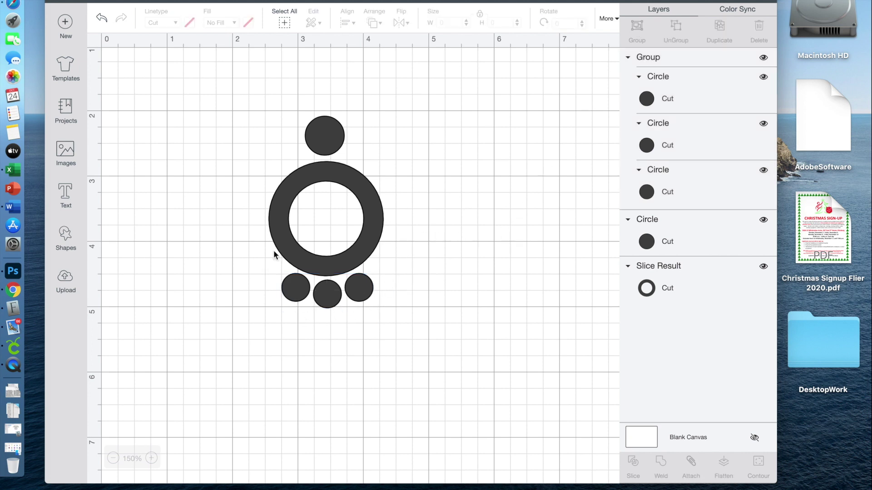
- Center the upper circle, the ring and the group of lower circles horizontally on one another
drag(225, 86, 409, 350)
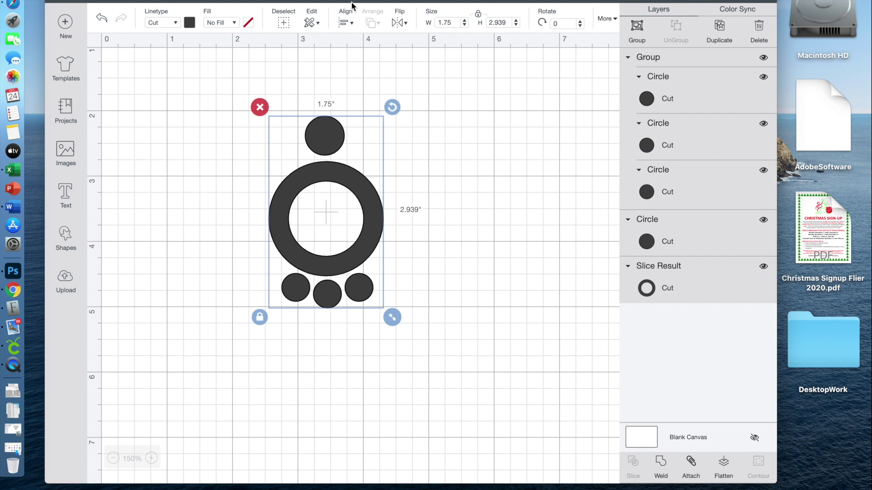
click(354, 23)
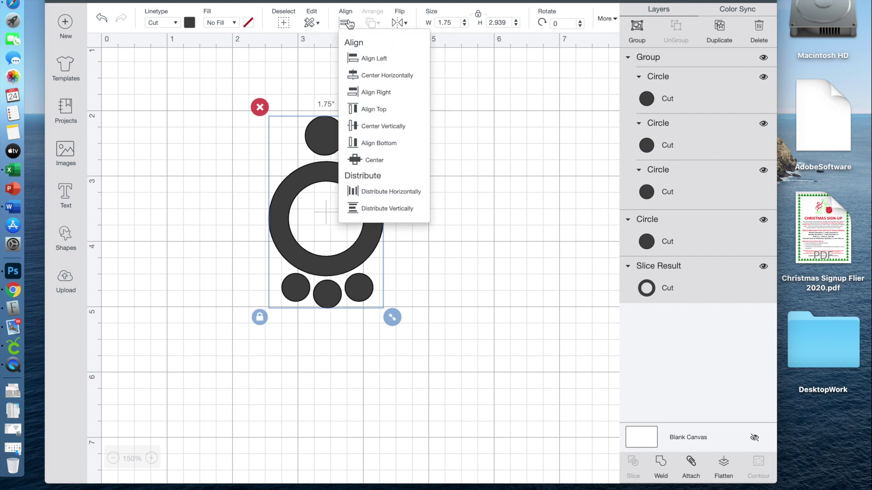
click(375, 75)
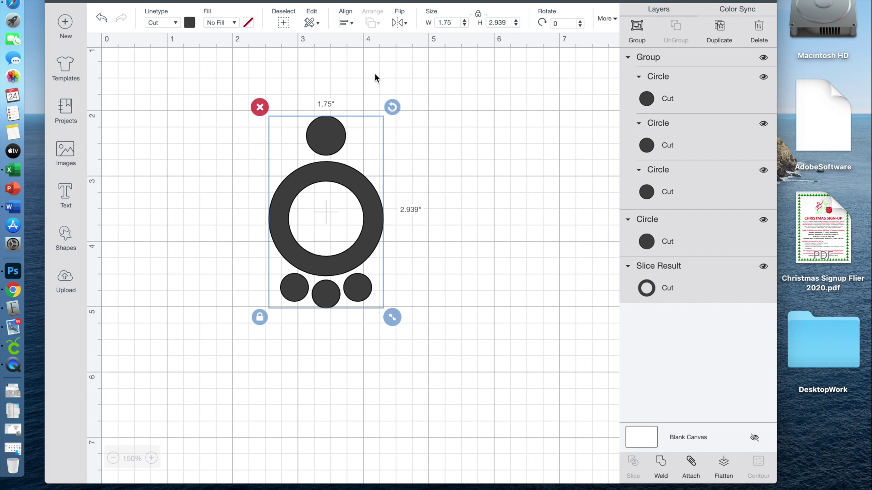
click(485, 152)
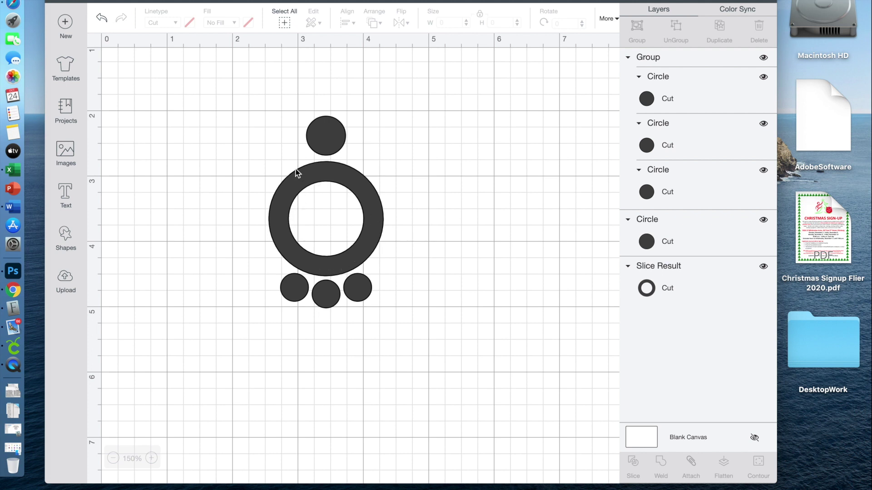
- Add a new circle to the canvas and set its size to 0.05 inches
click(66, 236)
click(158, 157)
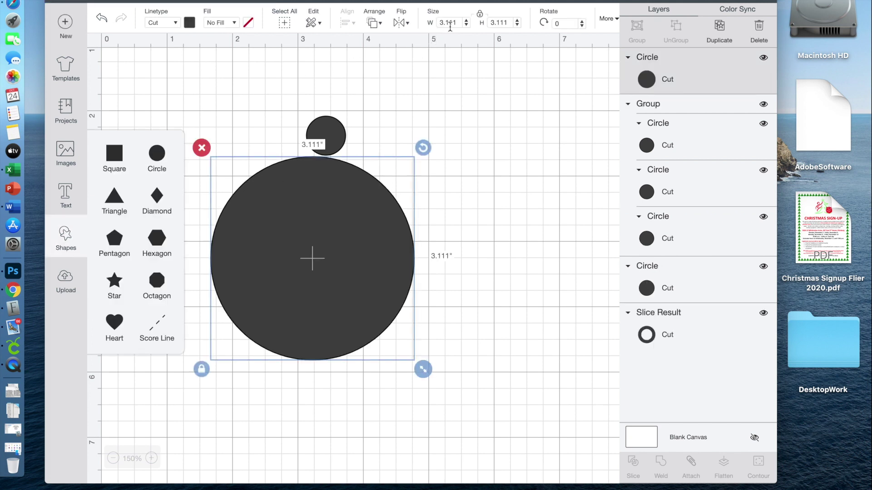
click(460, 23)
key(BackSpace)
key(BackSpace)
key(BackSpace)
key(BackSpace)
key(BackSpace)
text(.)
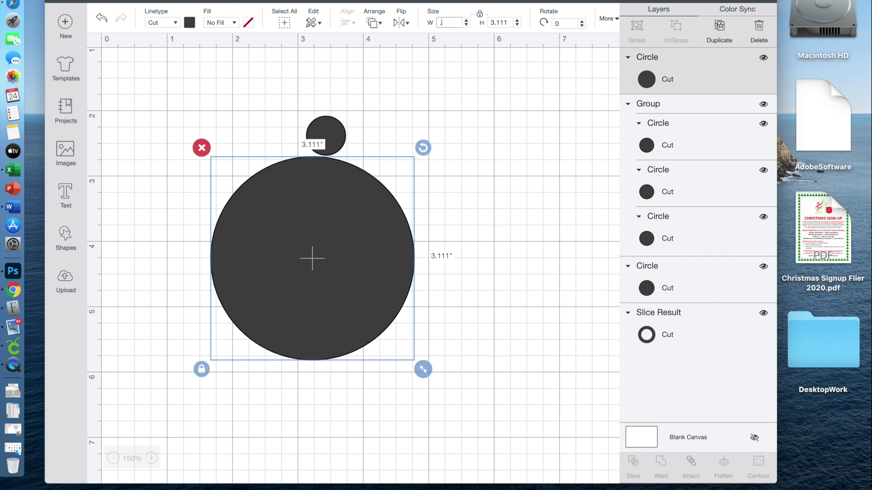
text(05)
key(Return)
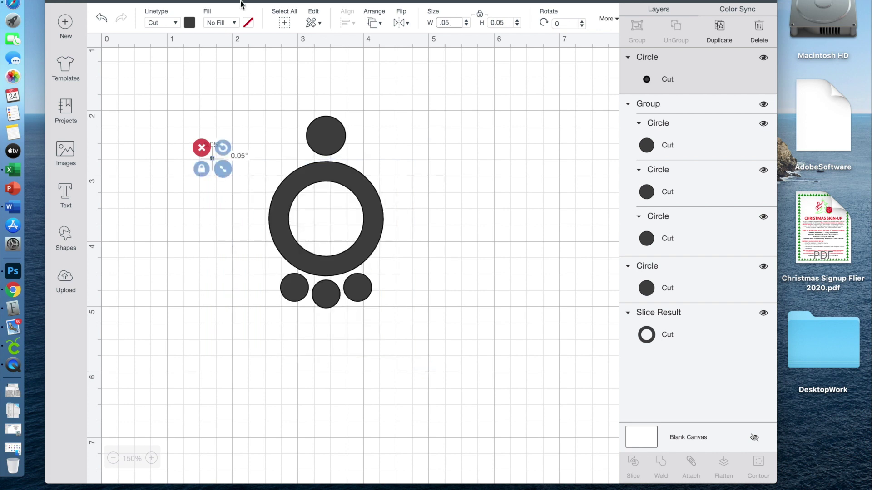
- Change the tiny circle's cut color to white
click(189, 22)
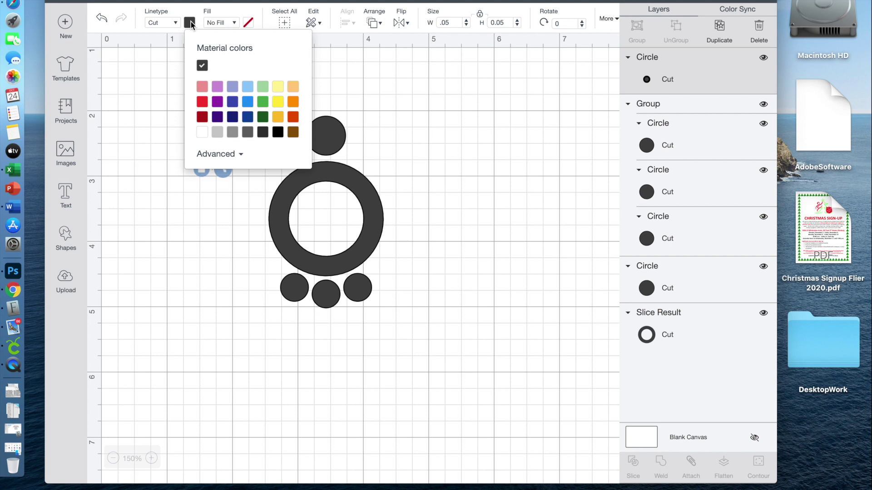
click(201, 133)
click(177, 227)
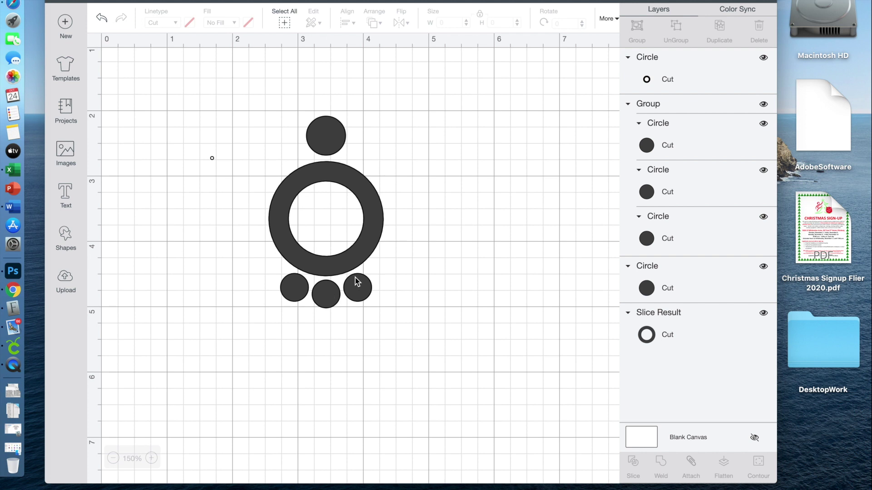
- Duplicate the tiny white circle eight times
drag(193, 138, 229, 176)
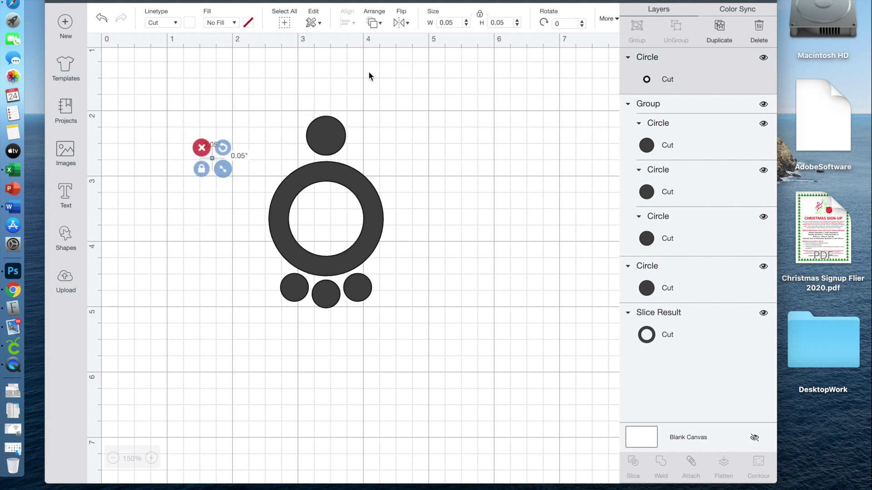
click(720, 27)
click(720, 27)
click(720, 27)
click(720, 27)
click(720, 27)
click(720, 28)
click(720, 27)
click(720, 28)
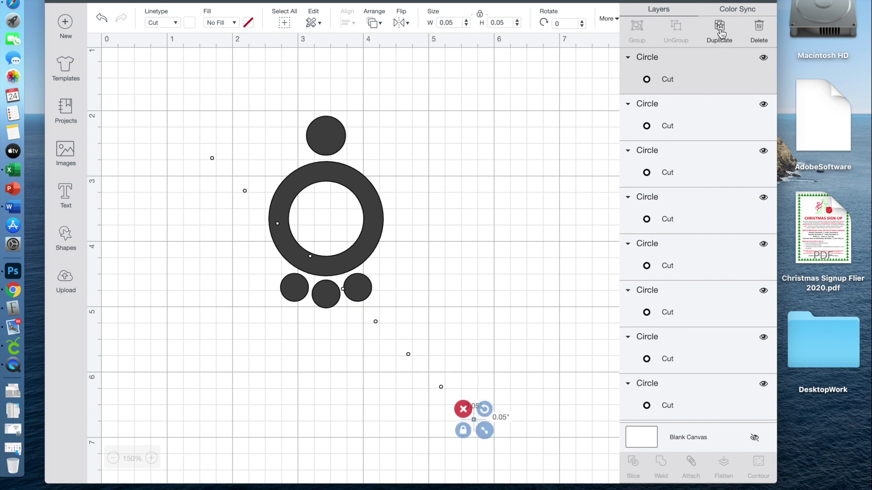
click(516, 355)
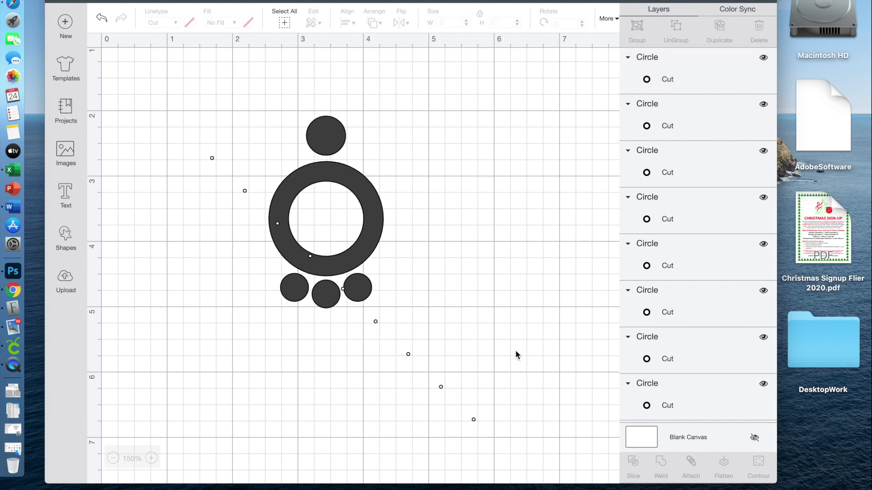
- Place one tiny circle just inside the top edge of the upper circle and another just inside its bottom edge
drag(212, 158, 326, 119)
click(420, 128)
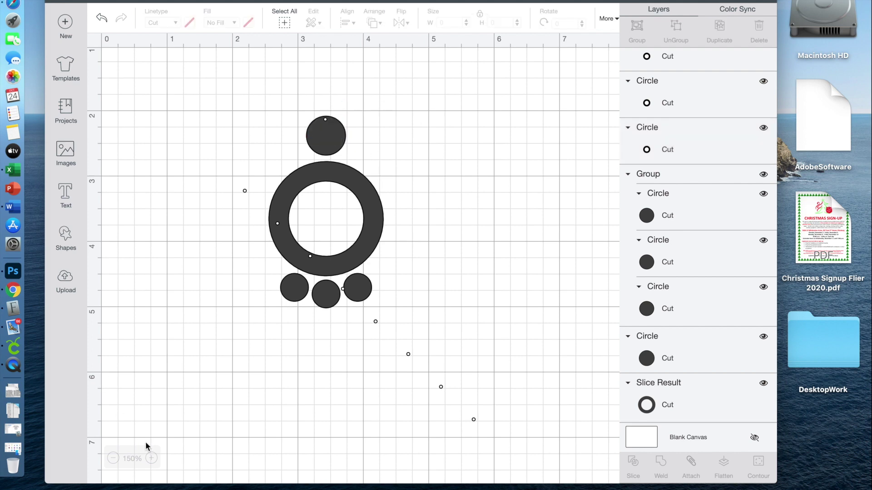
click(151, 459)
click(151, 459)
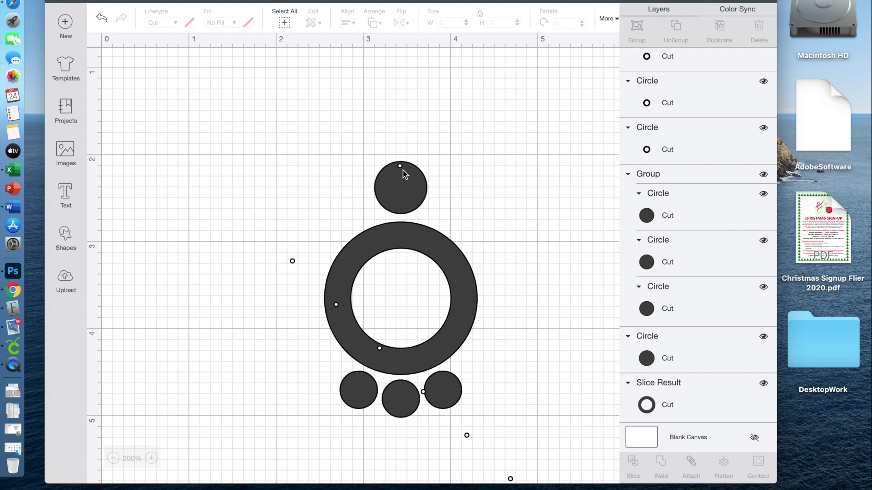
click(292, 263)
drag(293, 262, 401, 209)
click(493, 190)
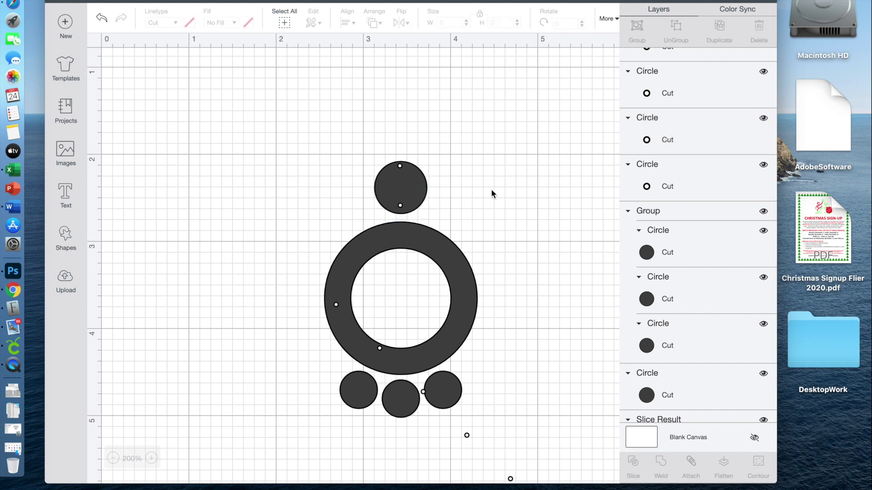
- Nudge both tiny circles on the upper circle slightly downward to fine-tune their distance from the edges
click(401, 208)
drag(402, 207, 401, 208)
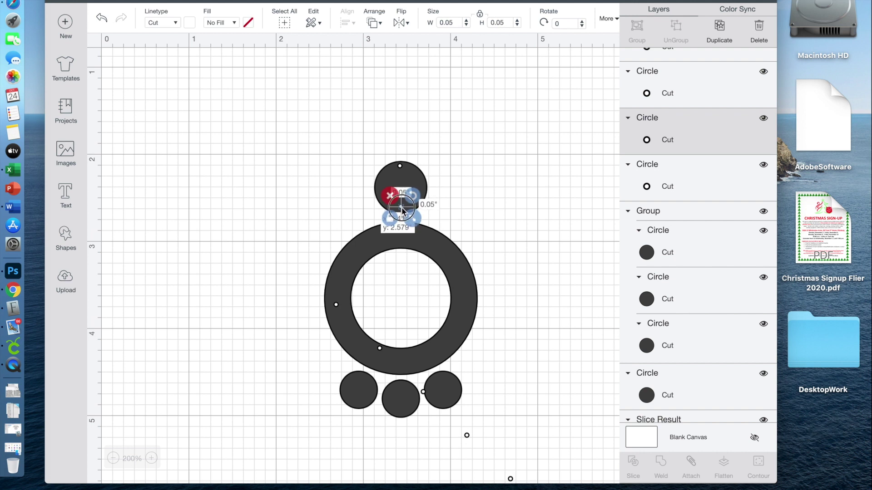
click(501, 188)
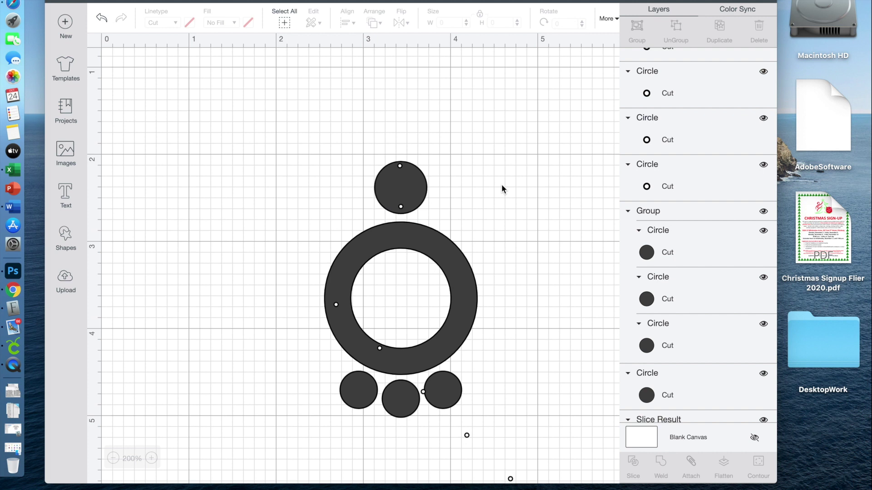
click(400, 169)
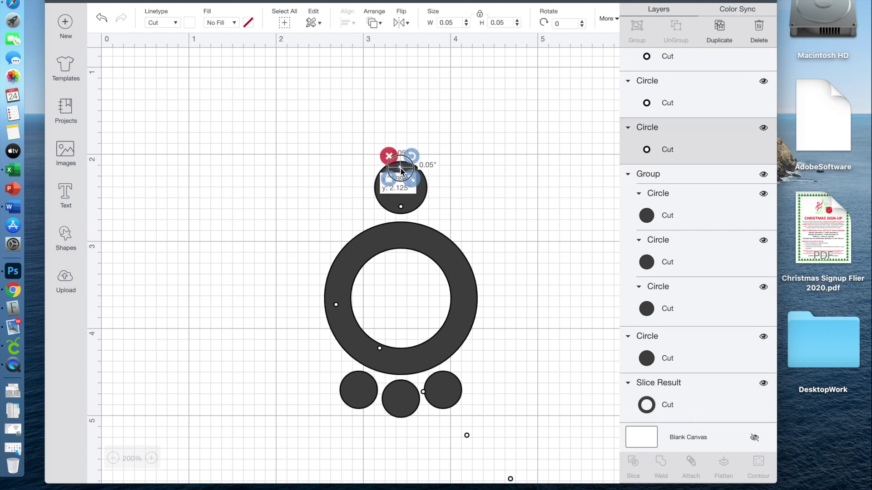
click(474, 178)
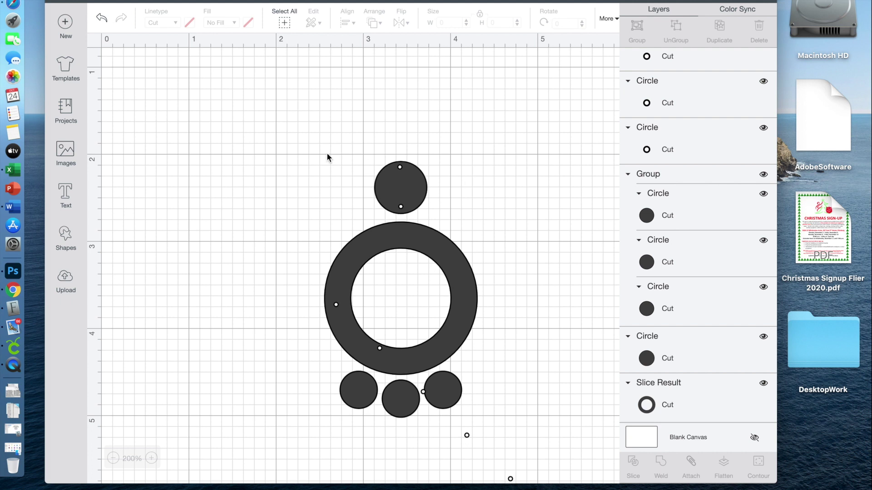
- Center the two tiny circles horizontally on the upper circle
drag(340, 134, 463, 216)
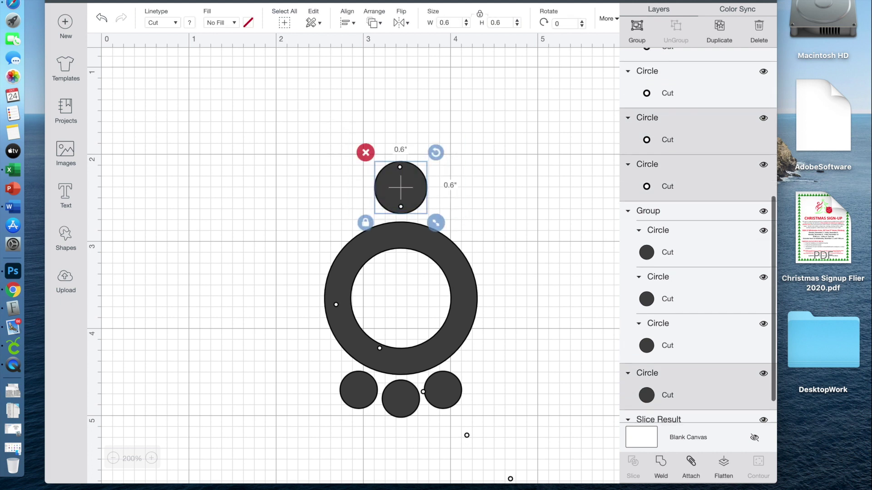
click(348, 22)
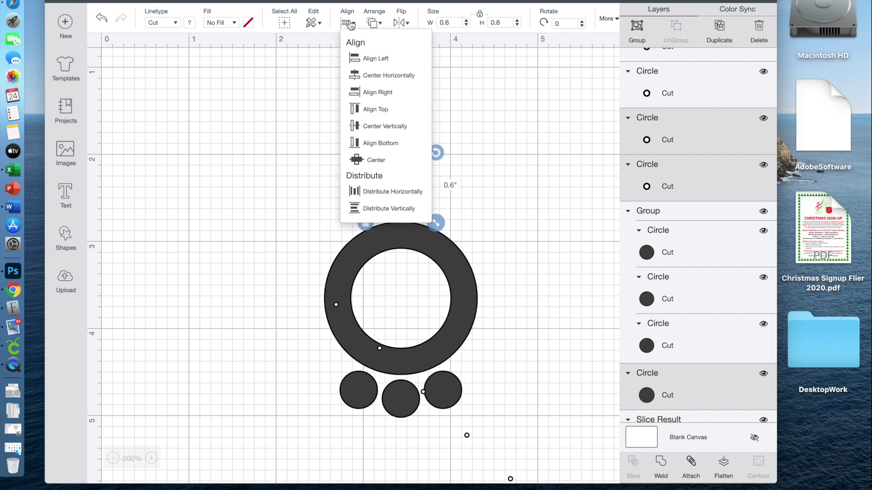
click(380, 75)
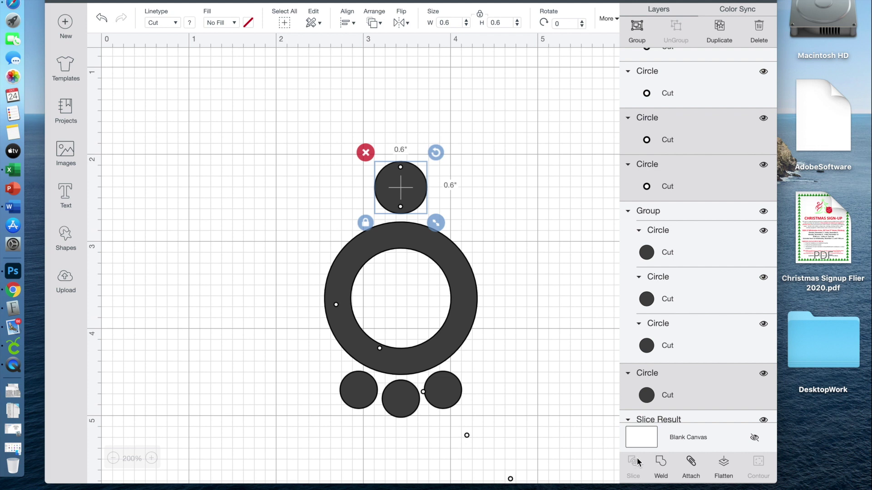
click(403, 99)
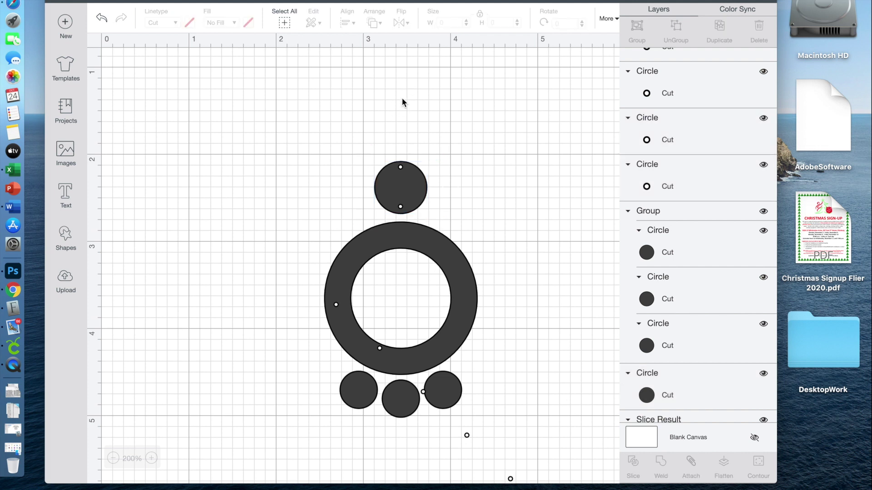
- Slice the upper circle with the tiny circle near its top edge
click(389, 187)
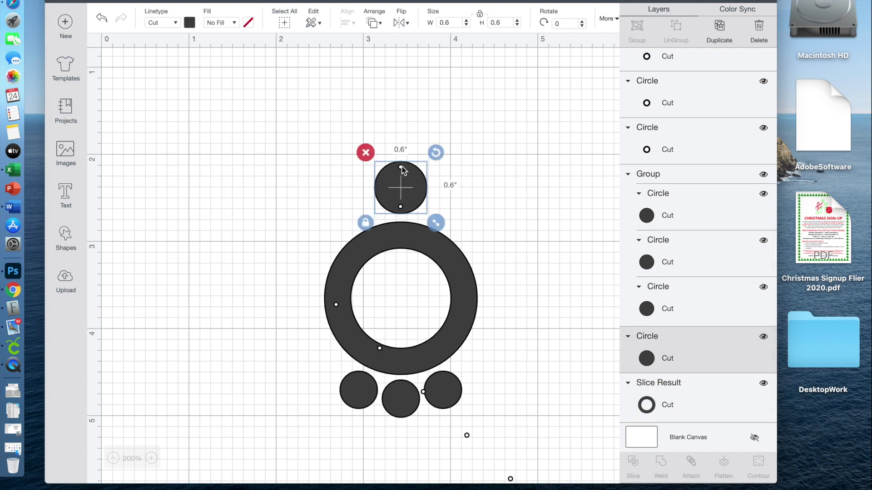
shift+click(401, 167)
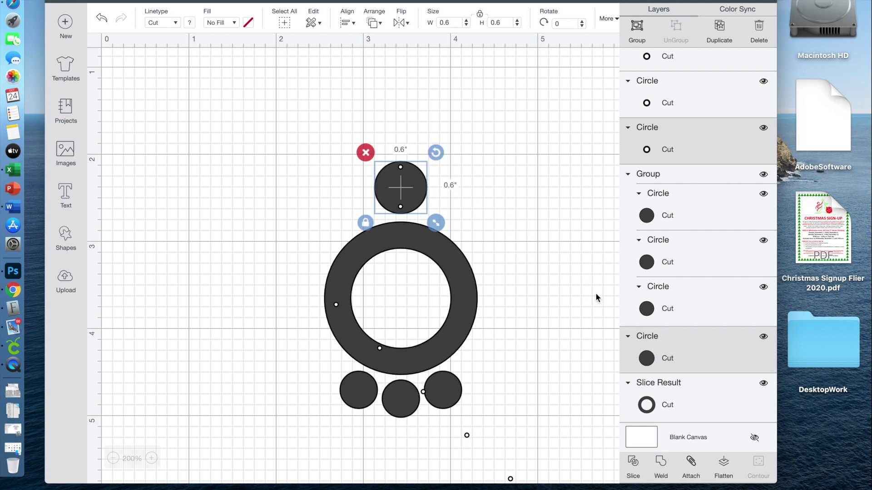
click(634, 465)
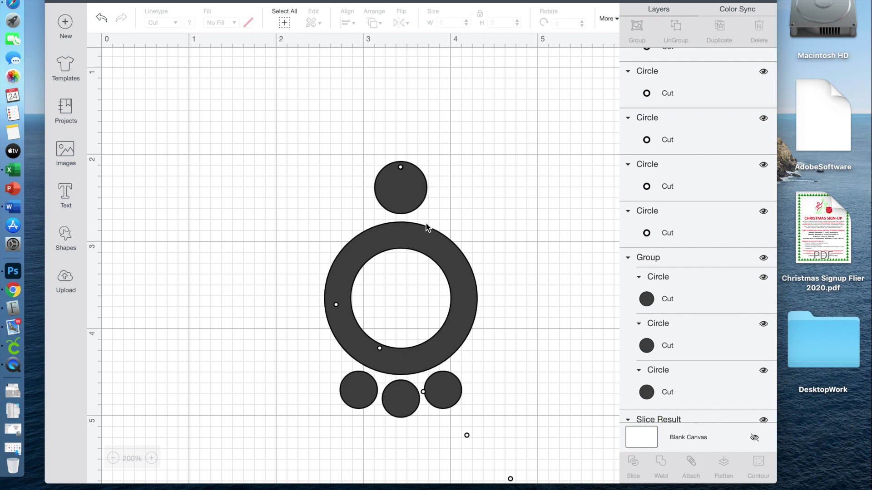
- Send the sliced upper circle to the back, and slice it with the tiny circle near its bottom edge
click(408, 191)
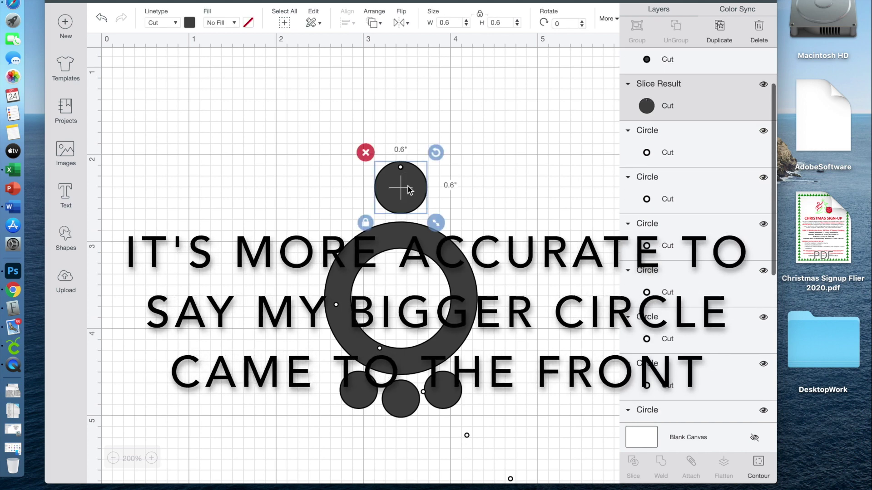
click(373, 23)
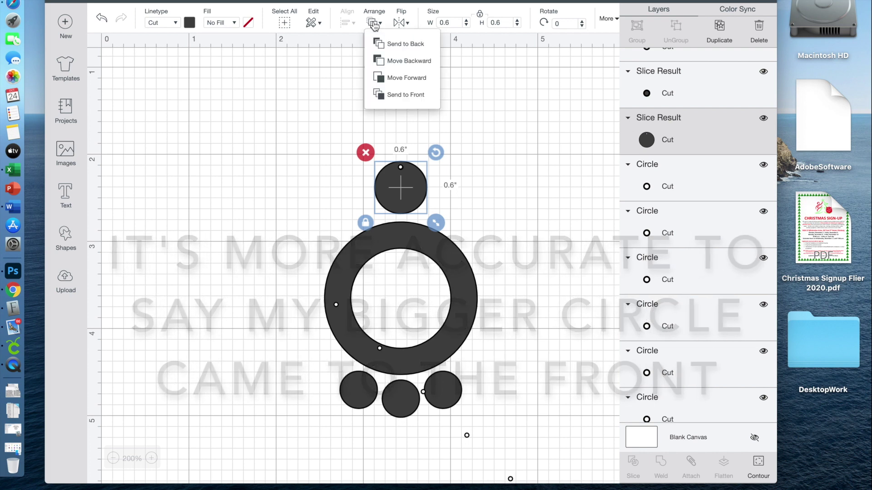
click(401, 44)
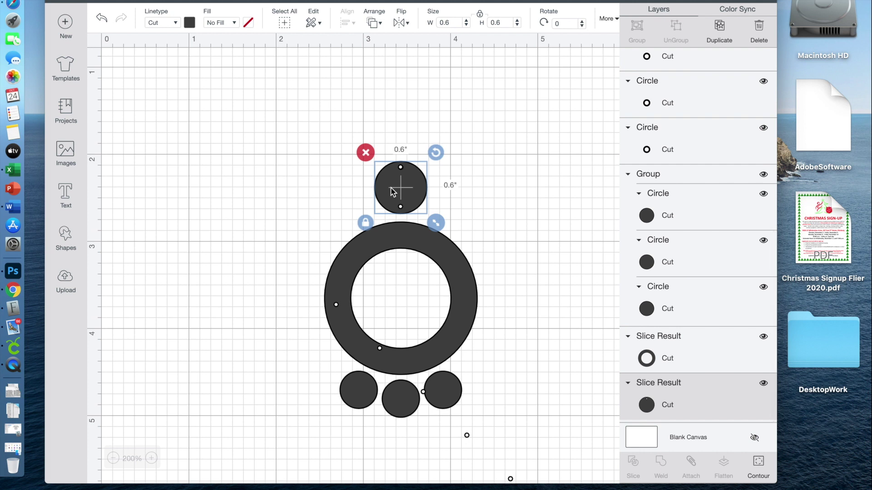
shift+click(401, 208)
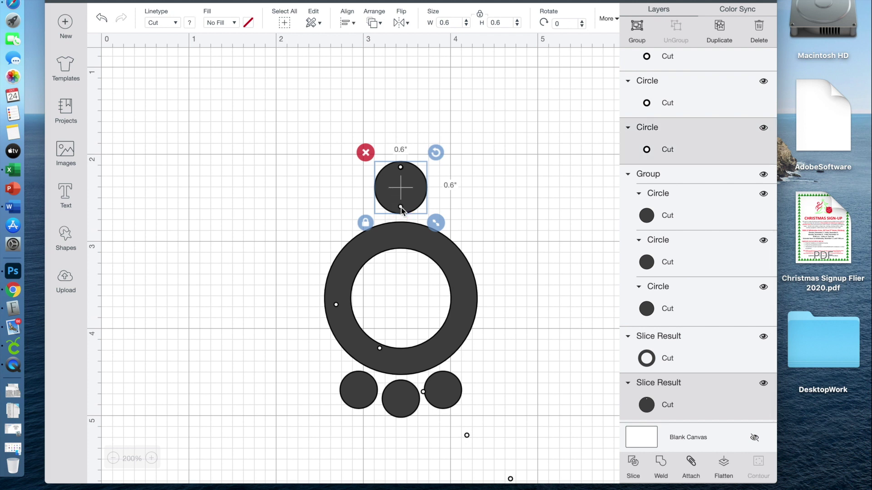
click(634, 463)
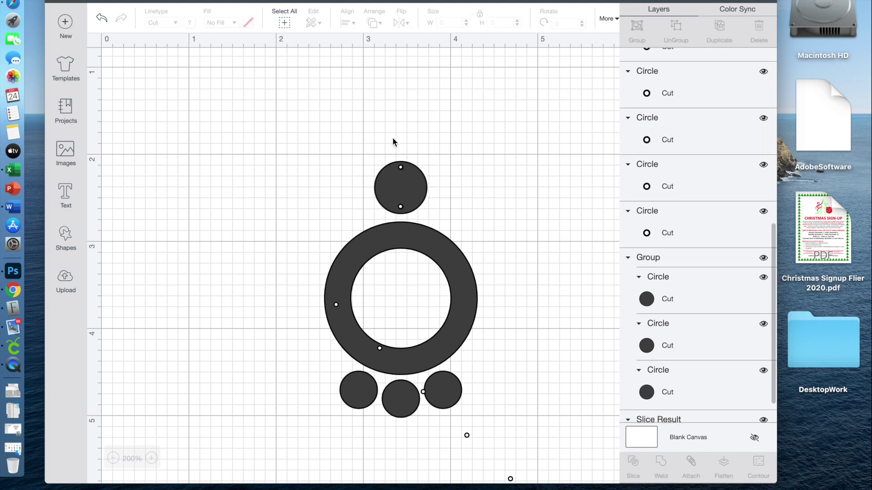
- Move the sliced upper circle aside to delete the leftover slice pieces, and return it to its place above the ring
drag(407, 190, 484, 145)
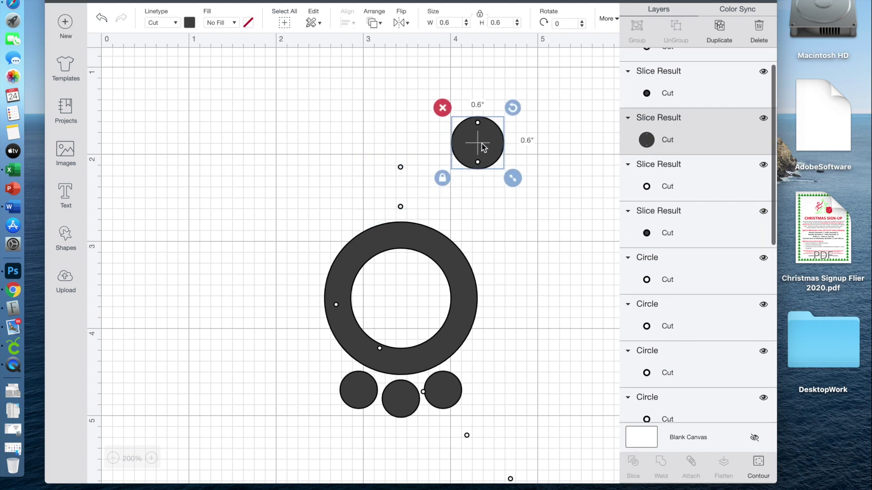
drag(364, 140, 424, 212)
key(Delete)
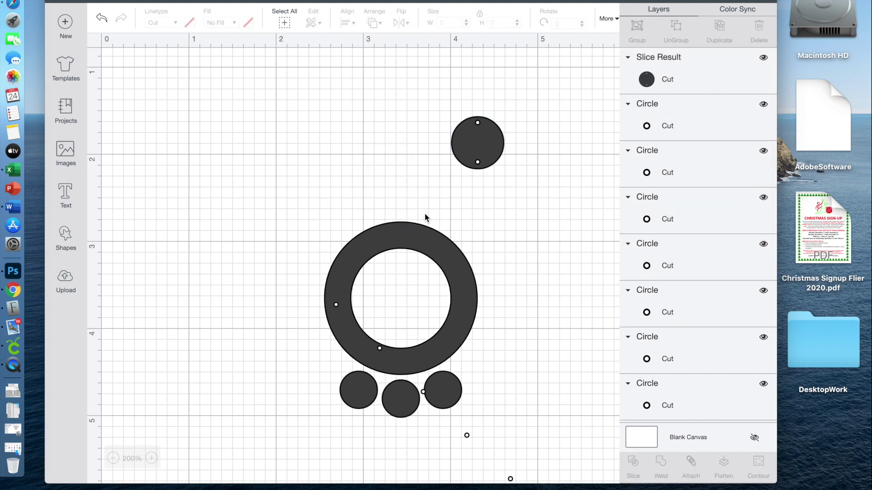
drag(471, 152, 402, 195)
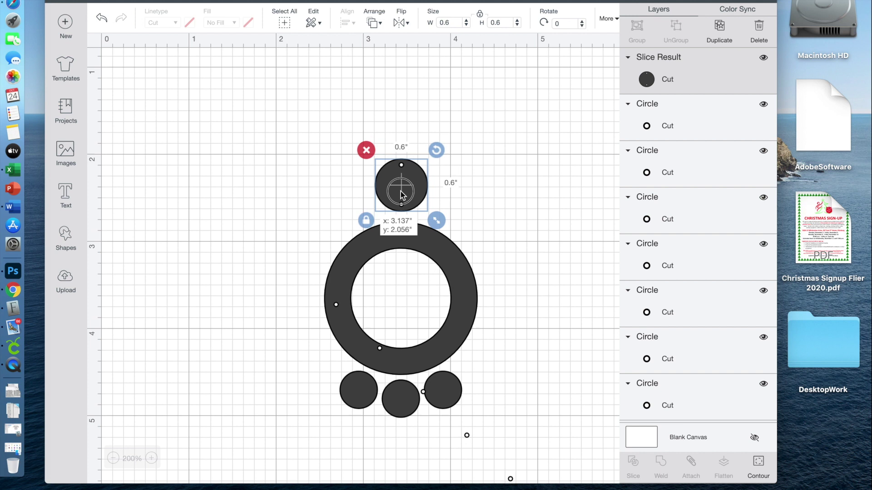
- Place tiny circles on the ring near its upper edge, lower middle, lower-right and lower-left edges
drag(336, 307, 402, 232)
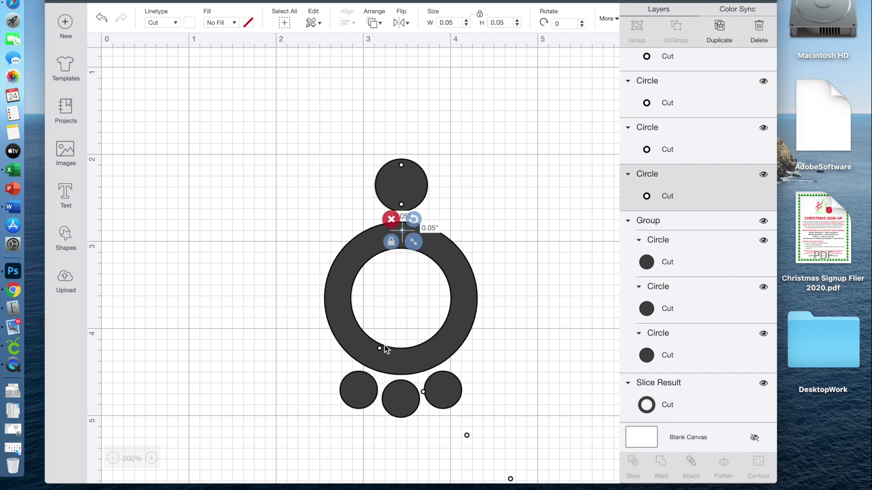
drag(380, 350, 404, 370)
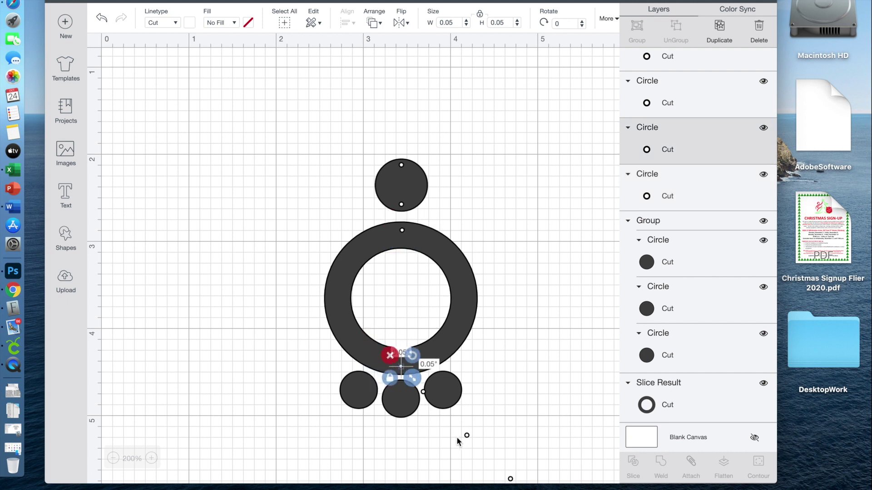
drag(466, 436, 433, 360)
click(428, 440)
drag(423, 391, 367, 360)
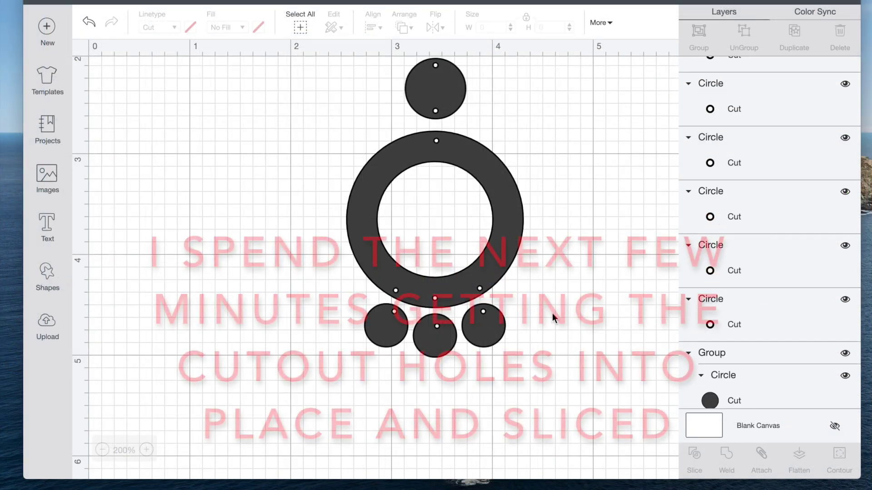
- Adjust the tiny circles along the ring's lower edge, and group and align the side ones
click(396, 291)
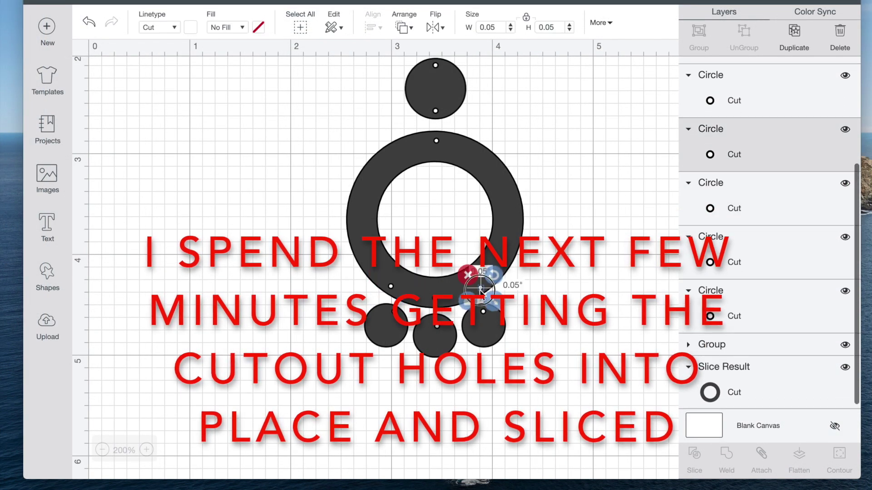
click(436, 300)
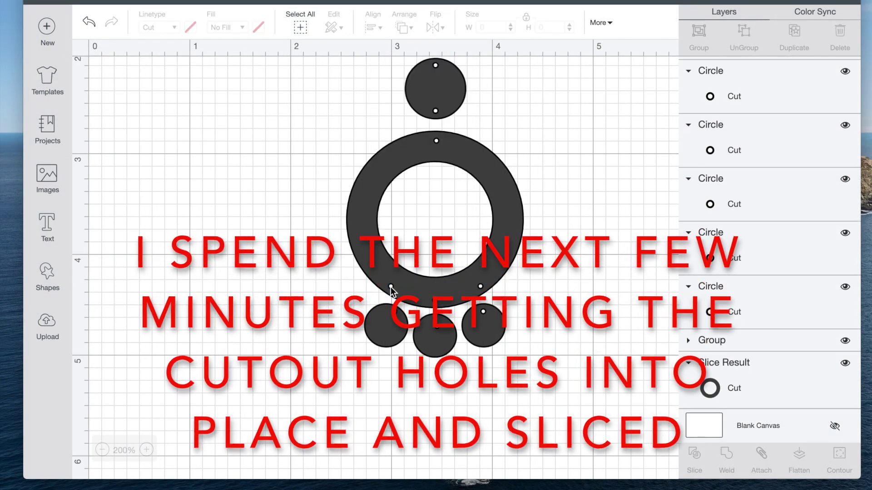
click(390, 286)
drag(317, 56, 501, 78)
key(ctrl+g)
click(373, 27)
click(383, 89)
click(589, 185)
click(390, 323)
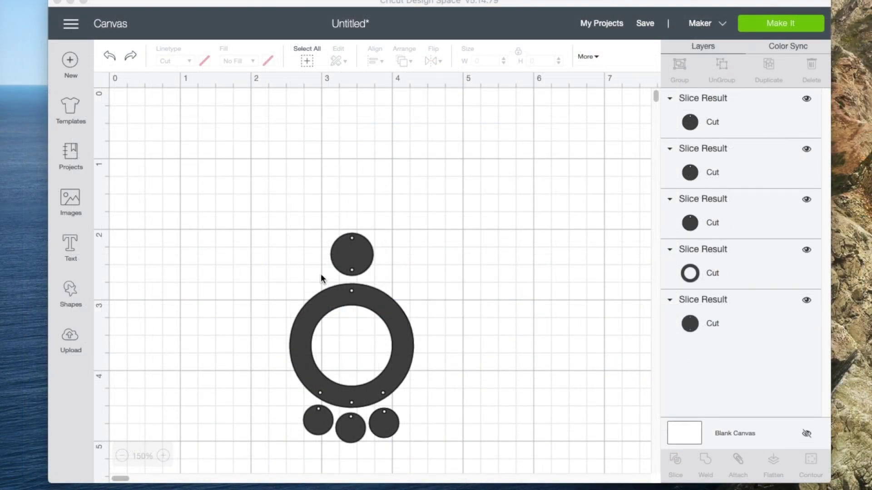
- Duplicate the 0.6-inch upper circle and place the copy in the empty space above and beside the ring
click(358, 254)
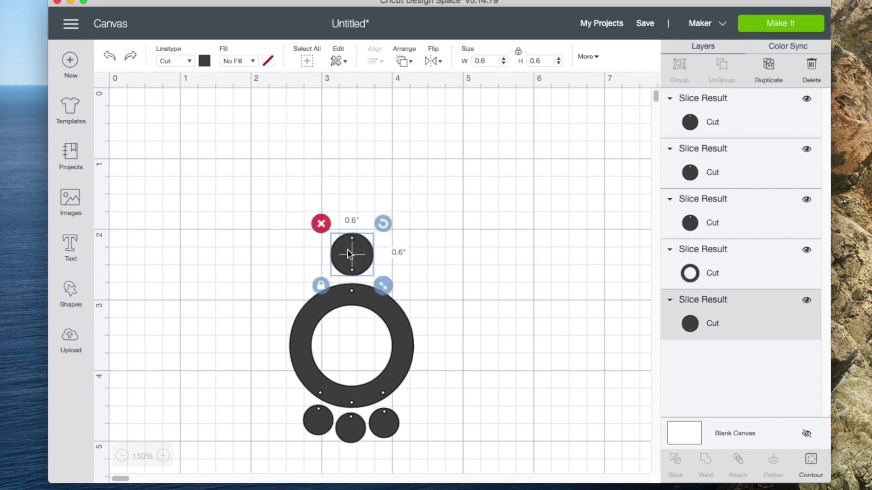
click(768, 67)
click(411, 267)
drag(411, 267, 512, 184)
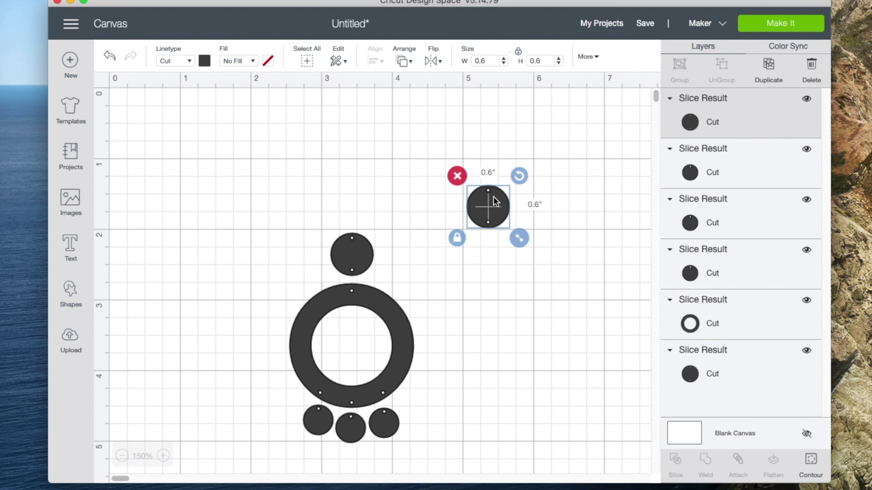
- Insert a square, recolor it white, and shrink it to about 1.15 inches
click(72, 290)
click(128, 207)
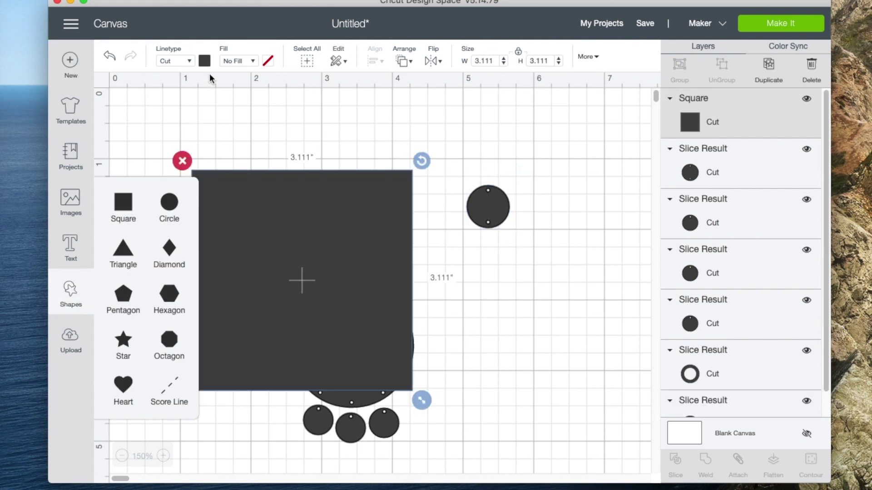
click(204, 61)
click(218, 179)
drag(421, 400, 283, 328)
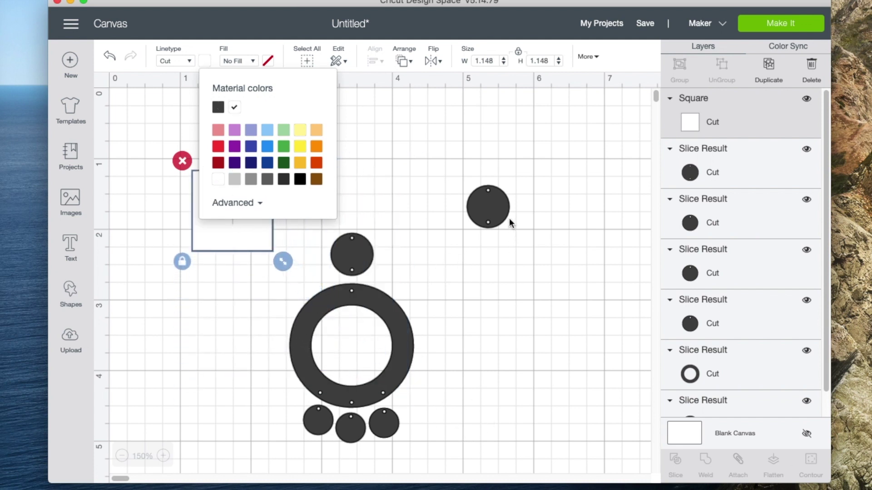
- Cover the lower half of the copied circle with the white square and slice the two shapes
drag(496, 211, 472, 168)
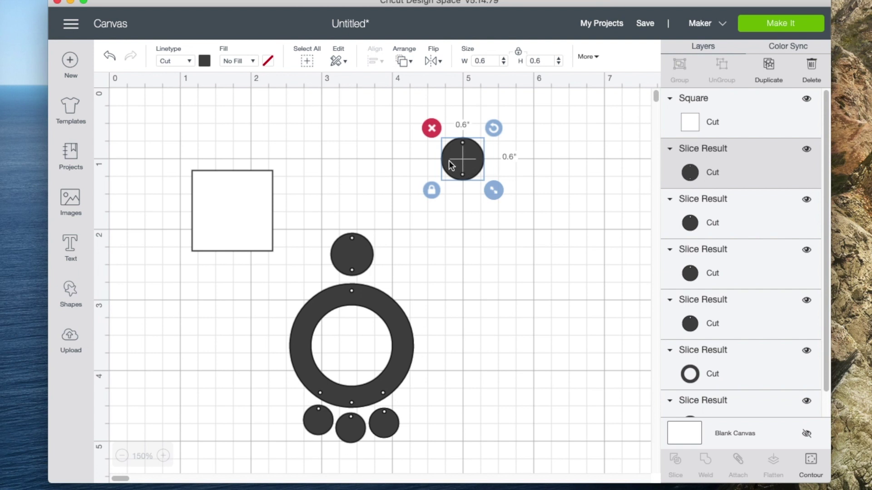
drag(237, 209, 480, 191)
click(576, 181)
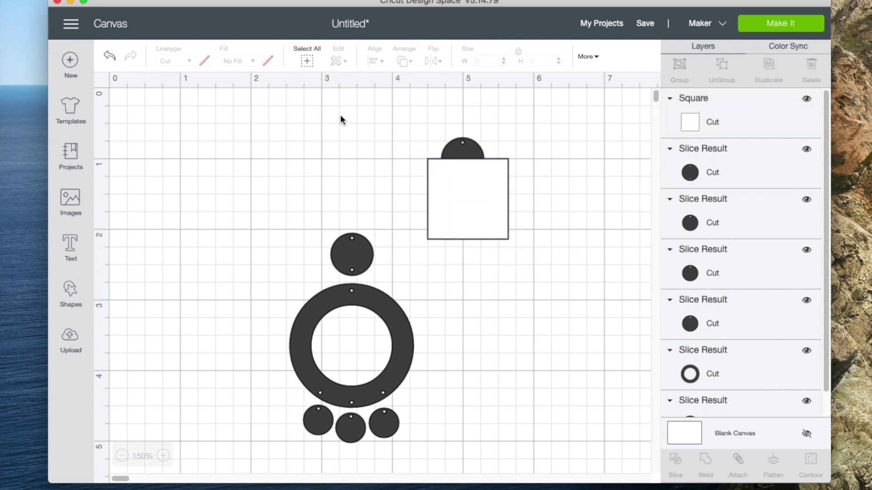
drag(417, 117, 541, 269)
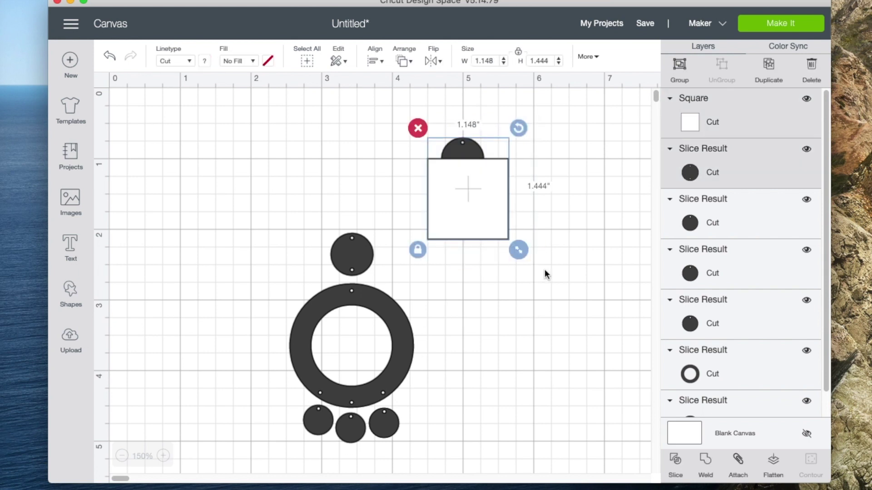
click(675, 459)
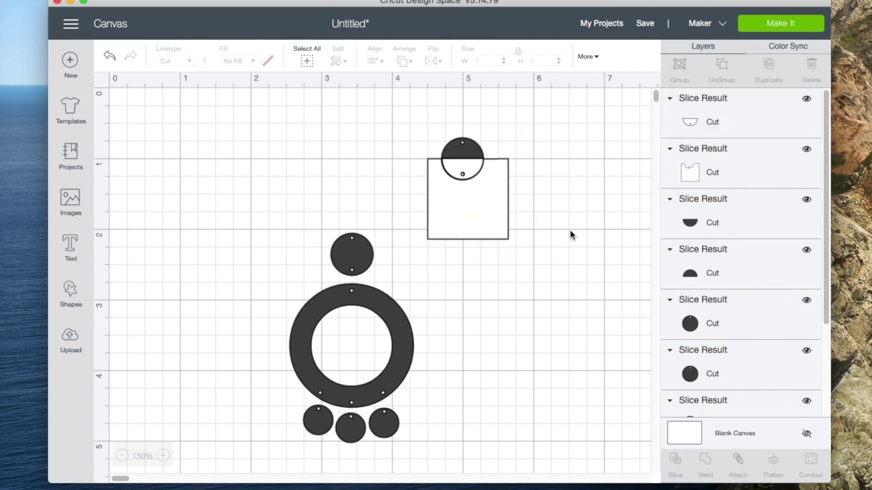
- Move the dark half circle with the upper hole aside, and delete the leftover slice pieces
drag(467, 146, 232, 156)
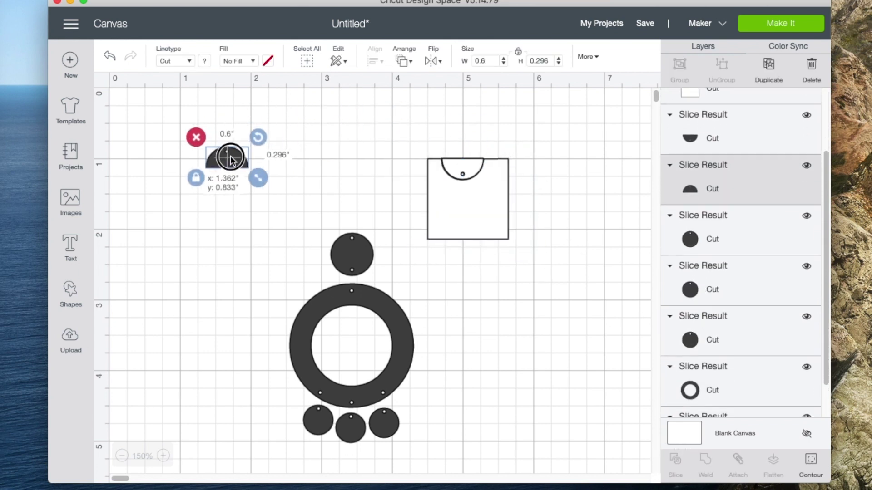
drag(414, 127, 559, 276)
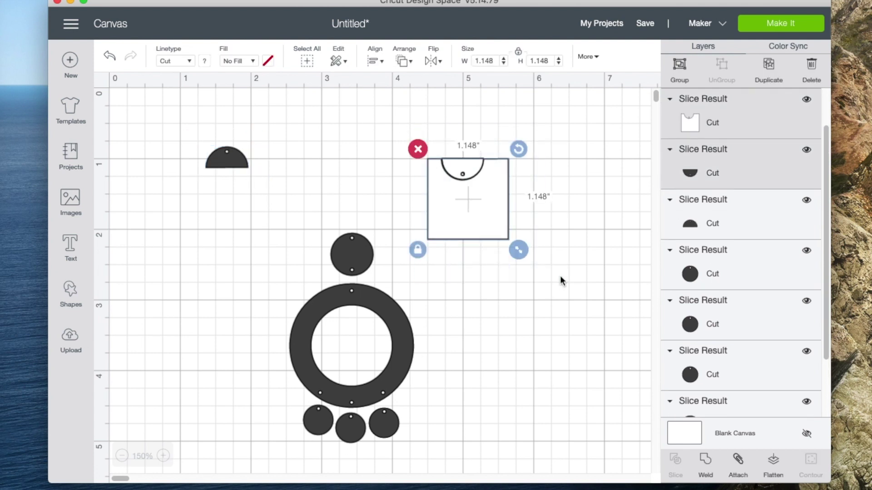
key(Delete)
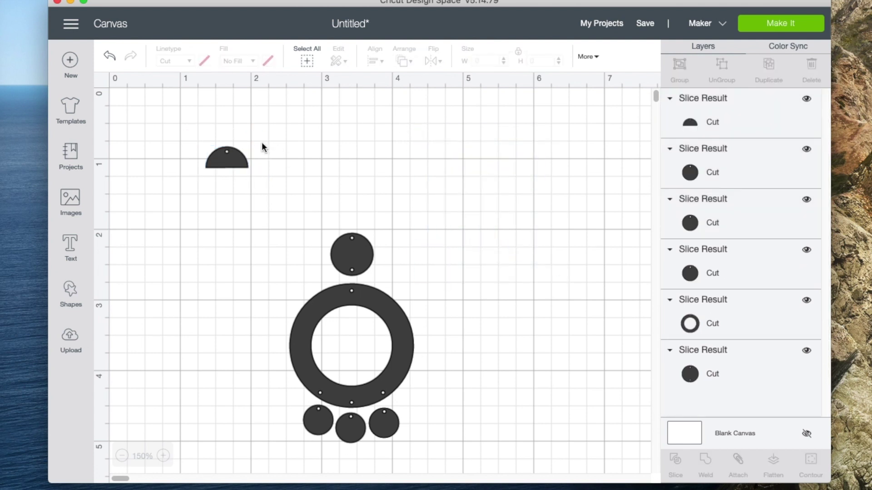
- Replace the full circle above the ring with the half circle, rotated so its flat side faces up
drag(363, 249, 549, 171)
drag(231, 158, 362, 253)
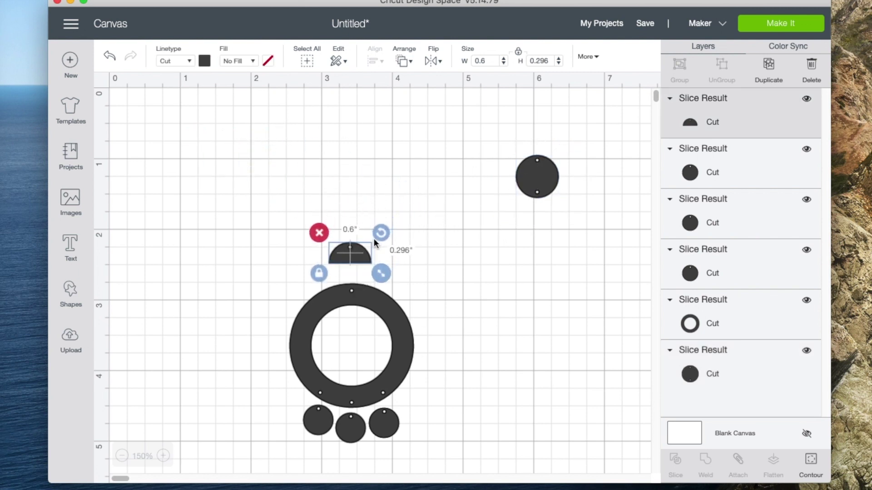
mouse_move(386, 224)
mouse_down()
mouse_move(378, 255)
mouse_move(338, 267)
mouse_move(379, 234)
mouse_up()
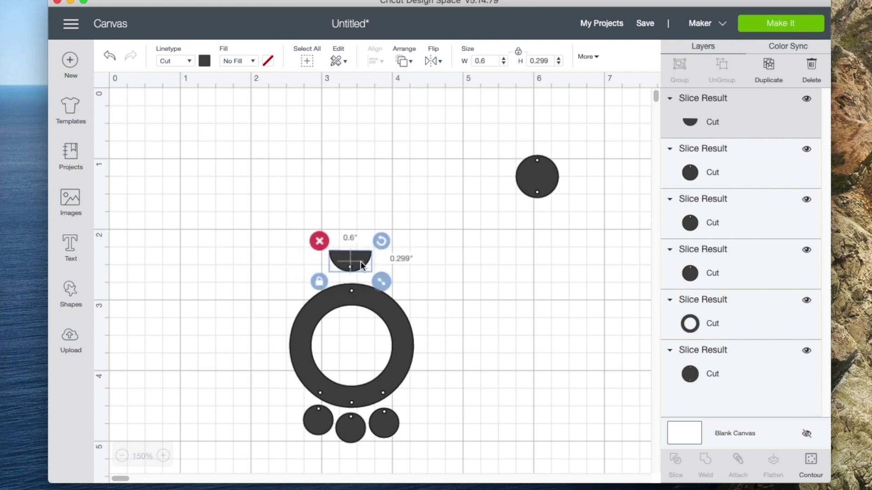
click(493, 257)
drag(360, 267, 361, 271)
click(464, 268)
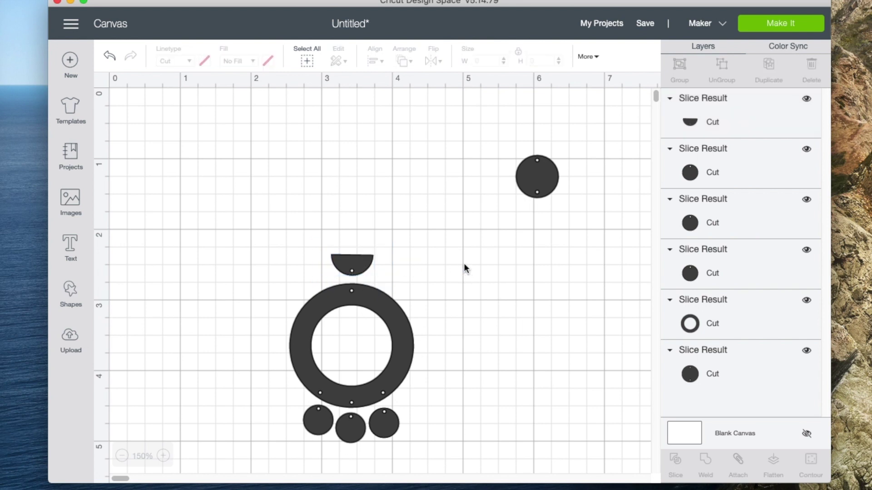
- Delete the half circle and move the full circle back above the ring
click(359, 264)
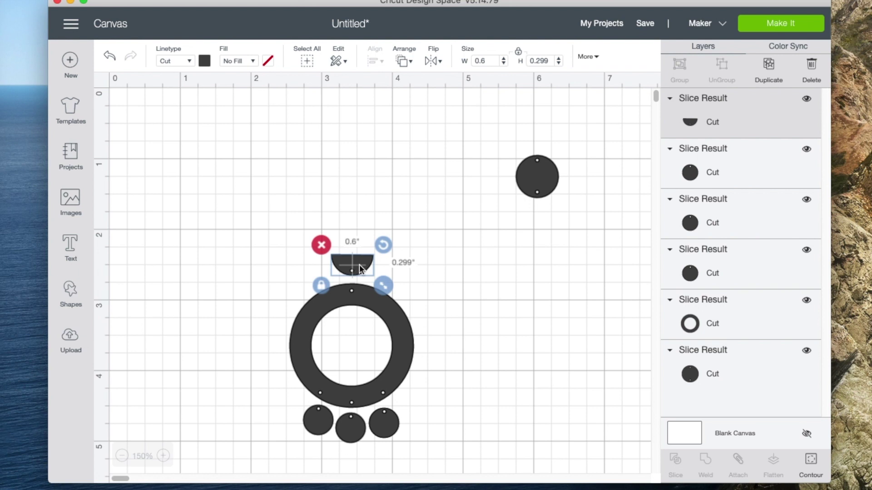
key(Delete)
drag(532, 180, 355, 259)
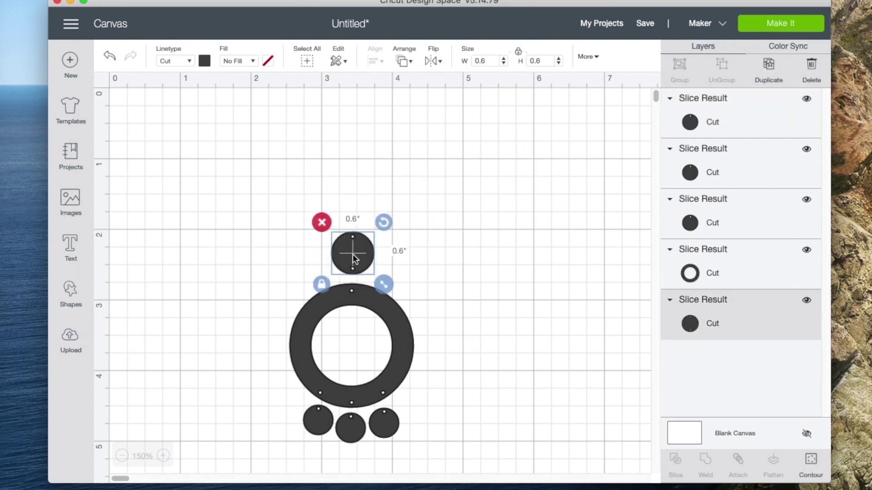
click(534, 249)
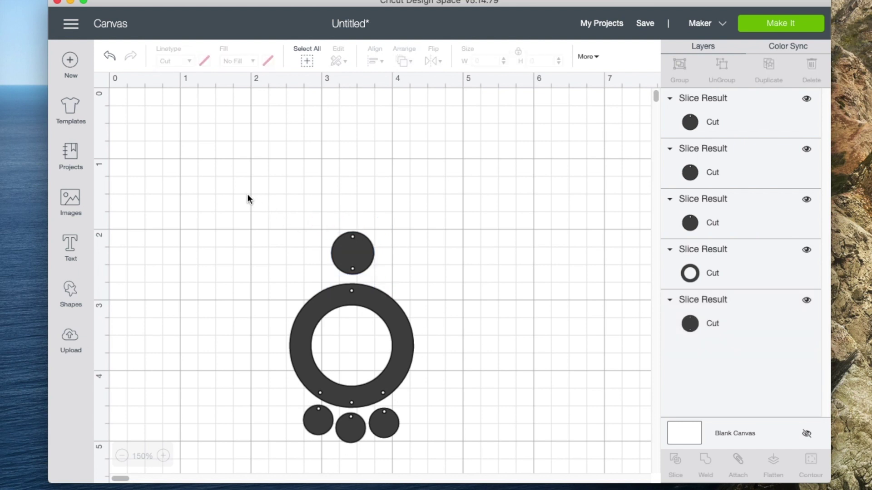
- Duplicate the complete design and place the copy beside the original
drag(247, 194, 472, 459)
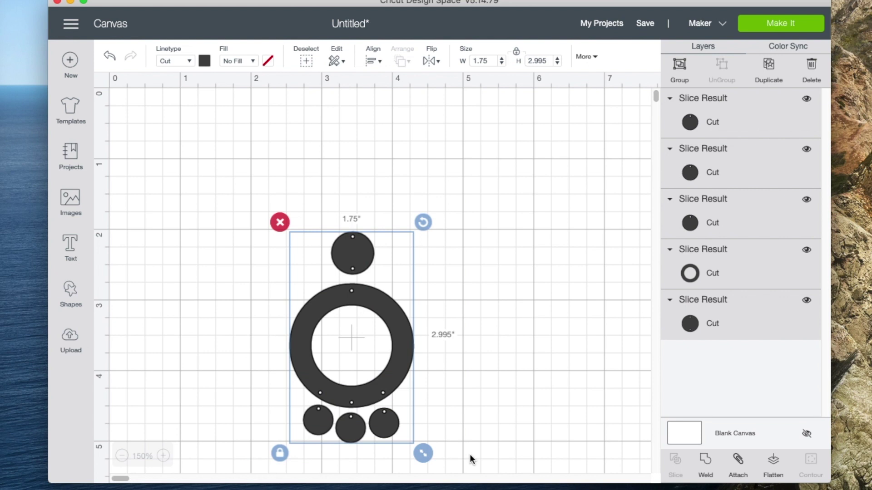
click(769, 68)
drag(437, 367, 566, 332)
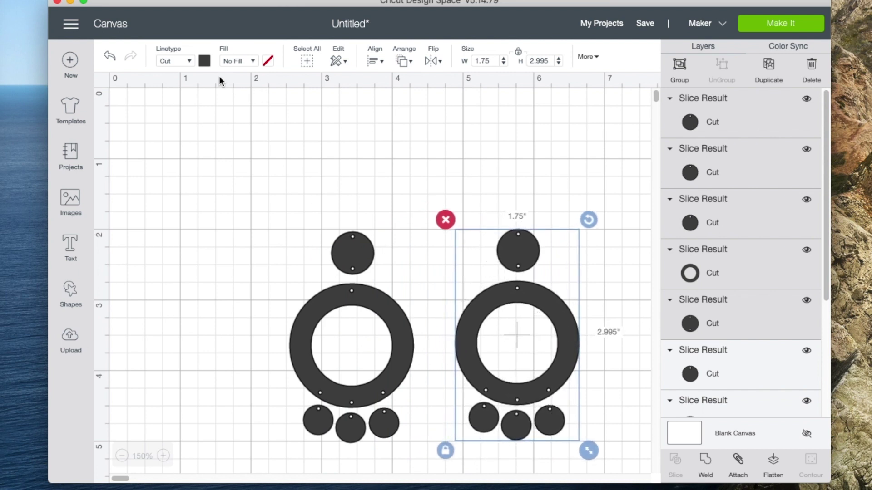
- Recolor all pieces of the copied design light gray
click(205, 62)
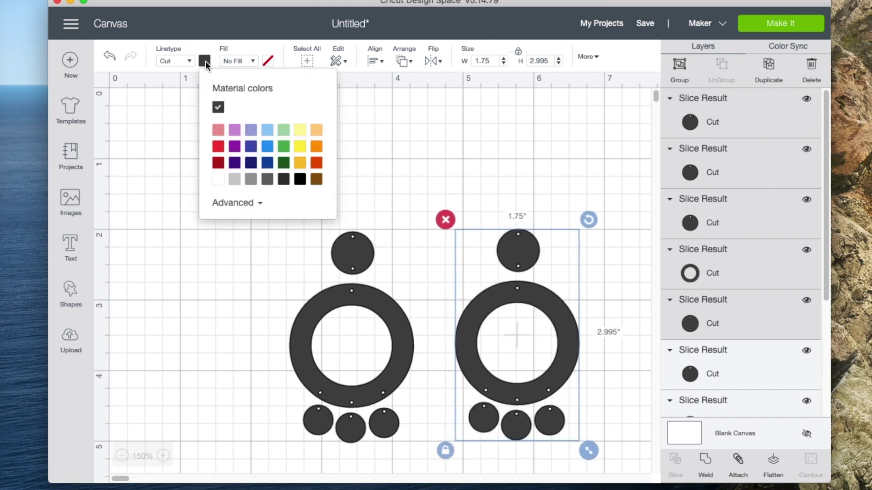
click(235, 180)
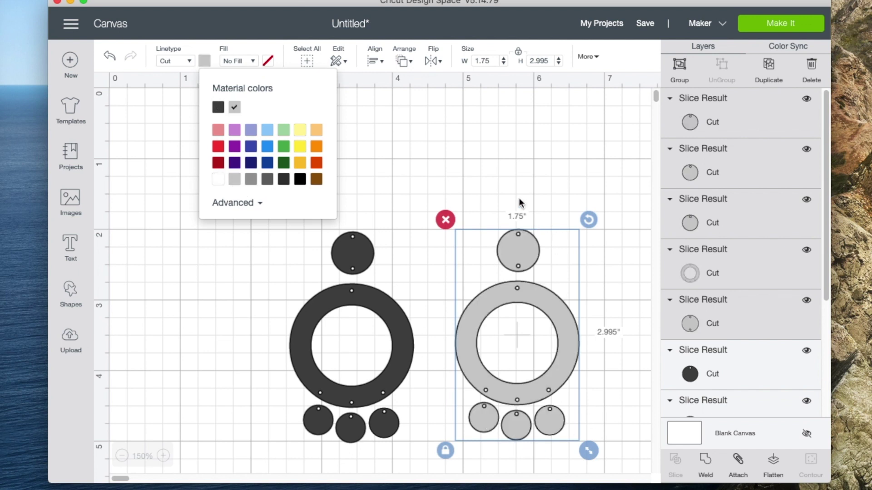
click(486, 169)
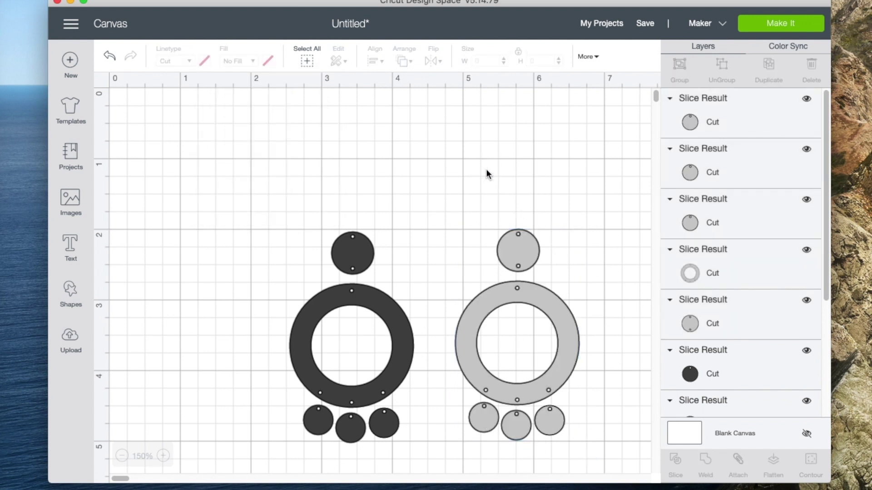
click(359, 256)
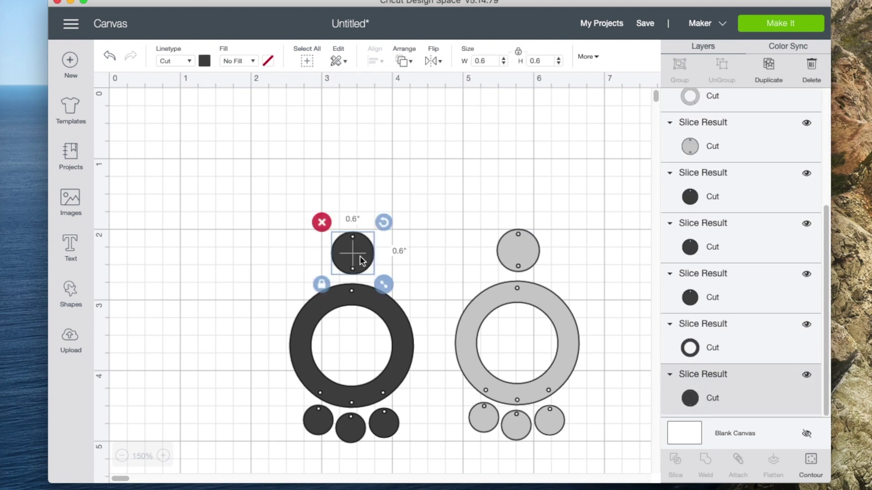
click(312, 312)
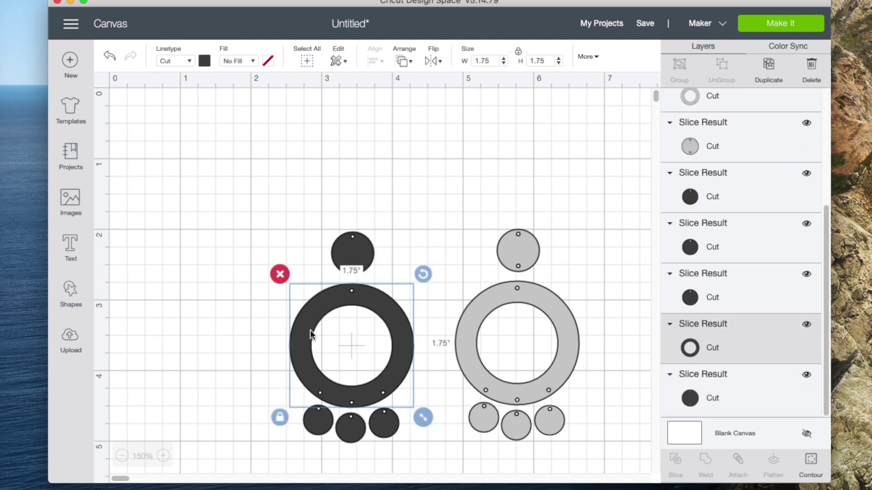
click(319, 415)
click(352, 428)
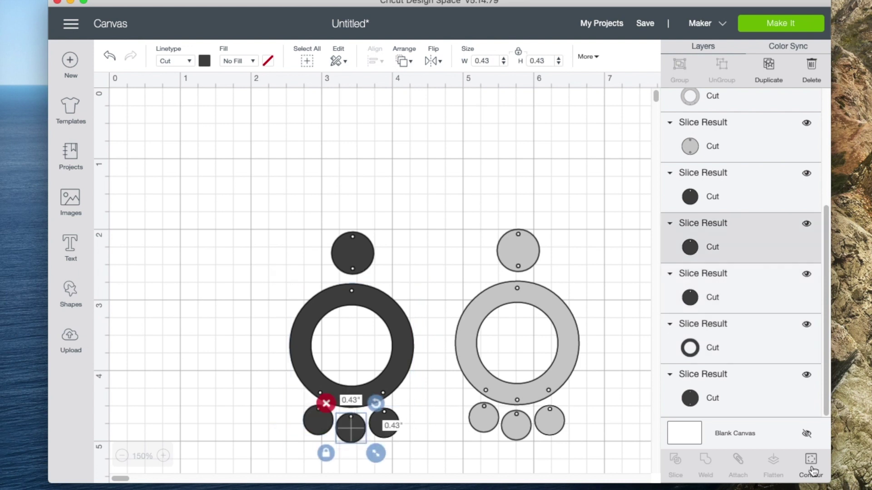
click(255, 214)
- Group all the dark pieces of the original design, and ungroup them again
drag(267, 211, 419, 472)
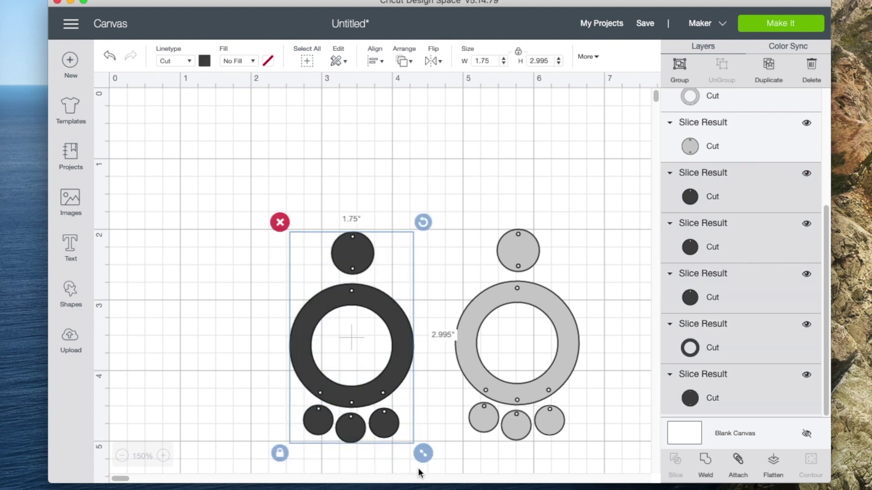
click(679, 67)
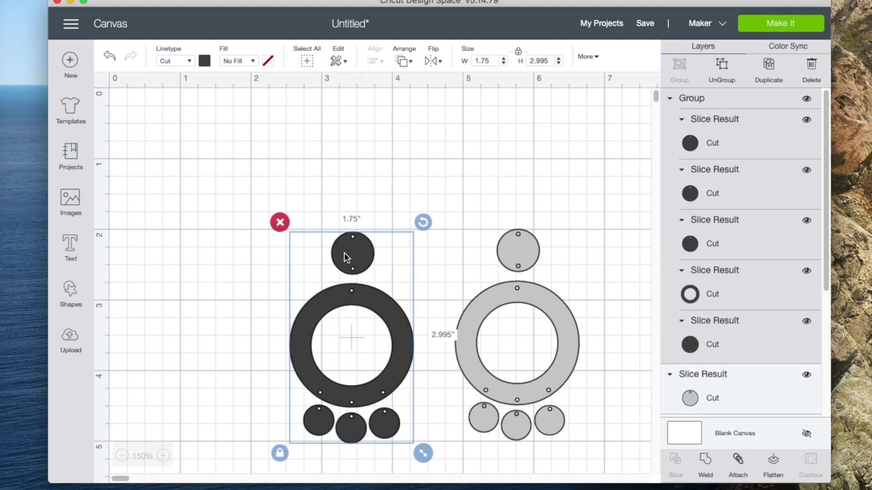
click(722, 66)
click(362, 248)
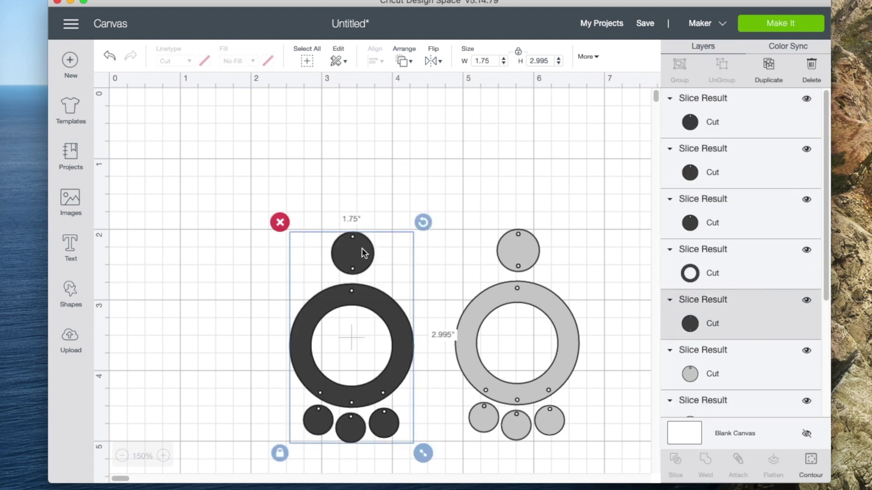
click(362, 248)
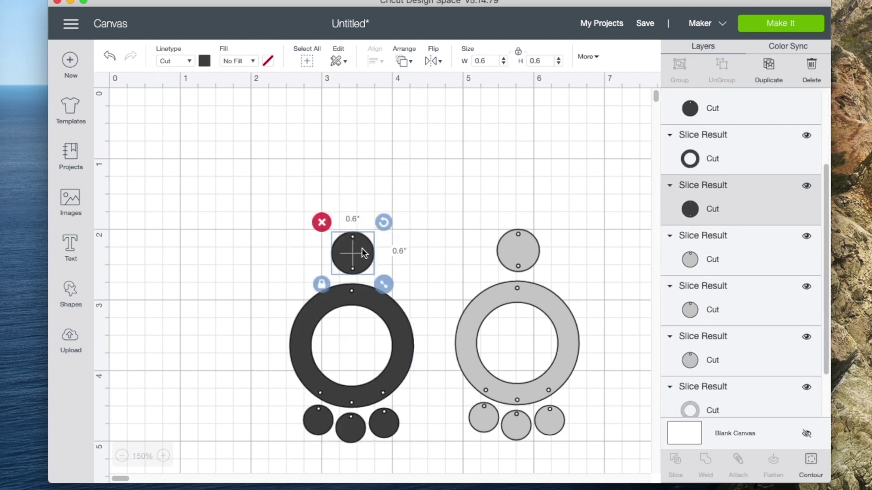
- Hide both hole contours of the dark circle above the ring so it is a solid disc
click(812, 464)
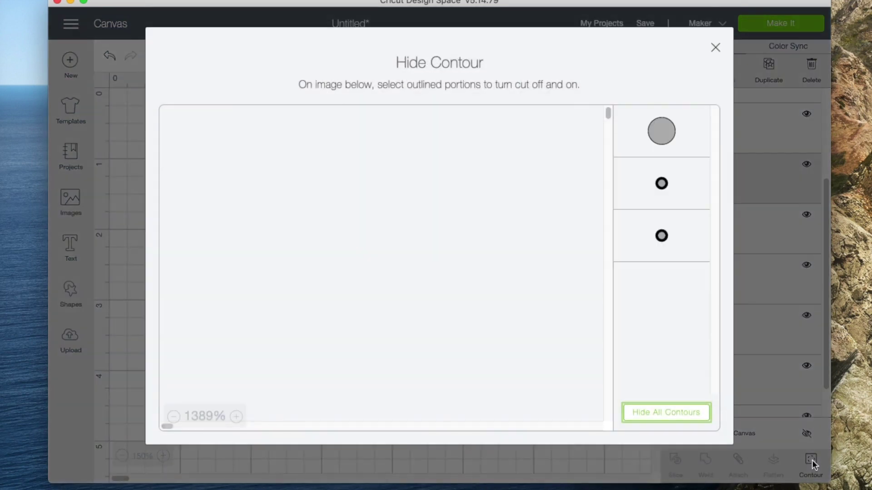
click(670, 413)
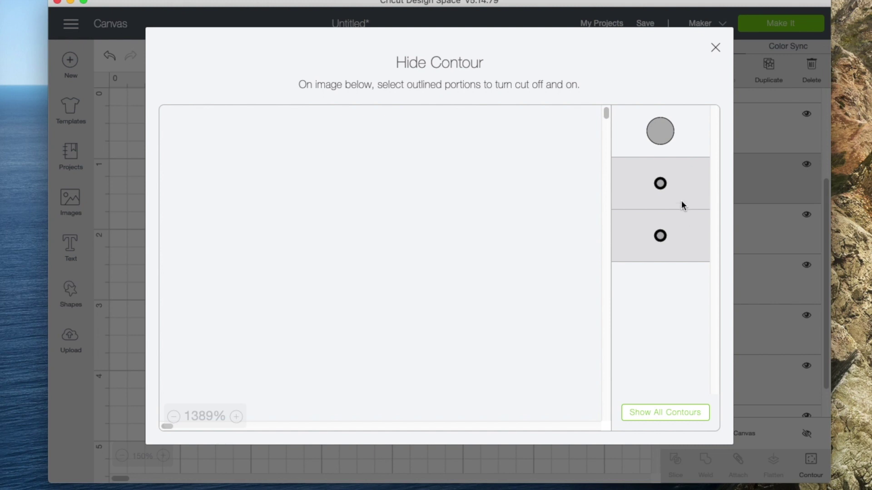
click(716, 49)
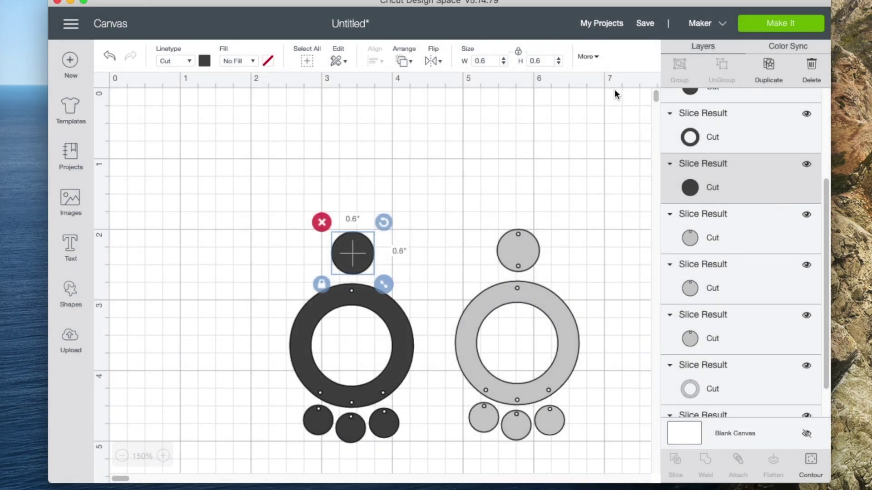
- Hide all the small hole contours of the dark ring while keeping its large inner opening cut out
click(304, 336)
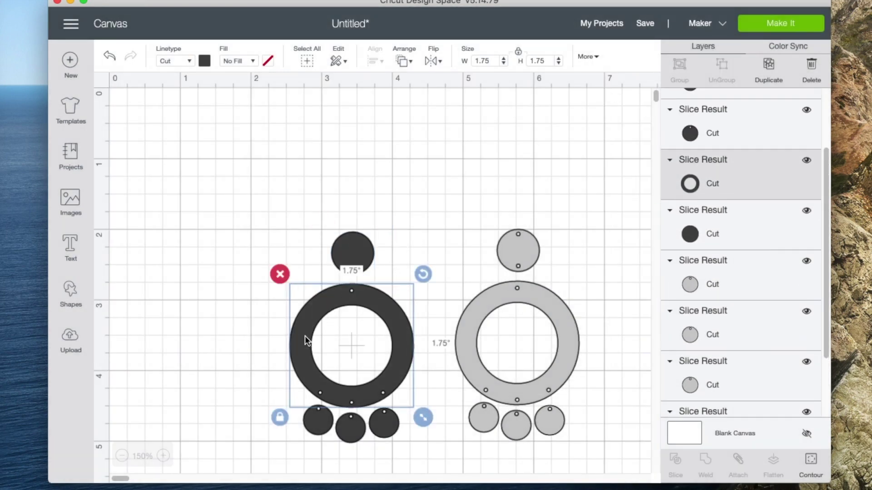
click(811, 459)
click(661, 413)
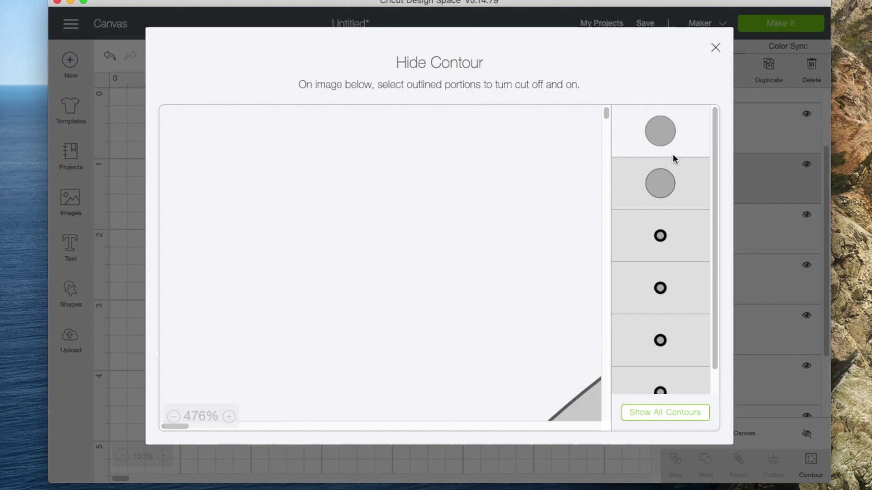
click(679, 181)
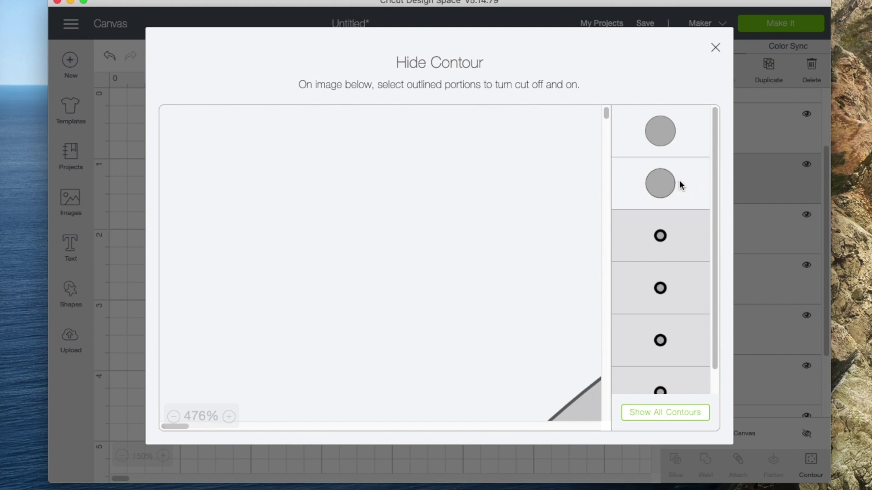
click(715, 48)
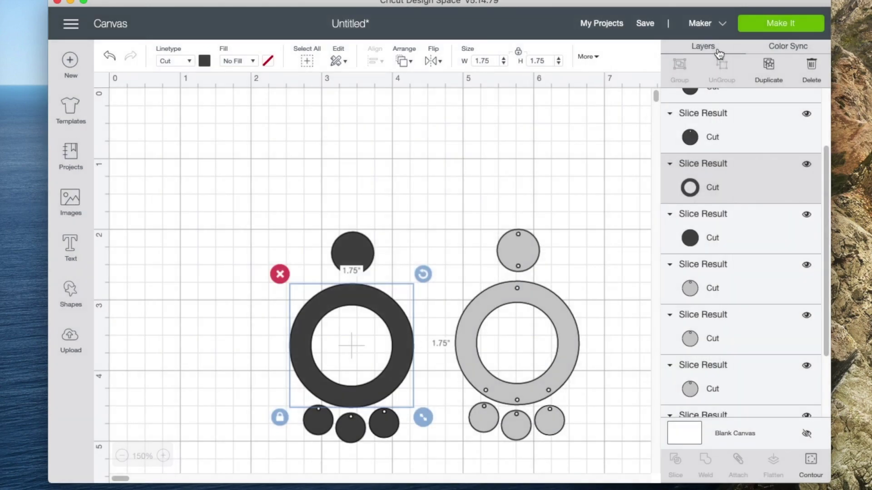
click(439, 448)
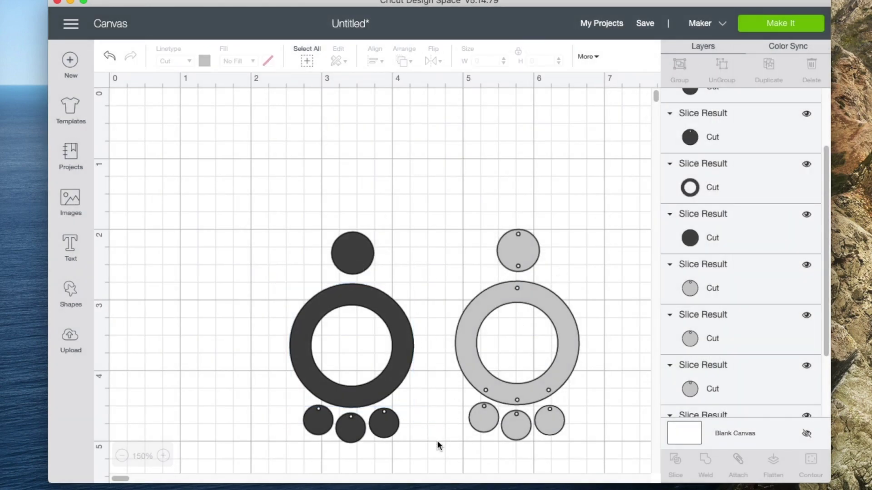
- Hide the hole contour of the right one of the three small dark circles below the ring
drag(289, 411, 433, 467)
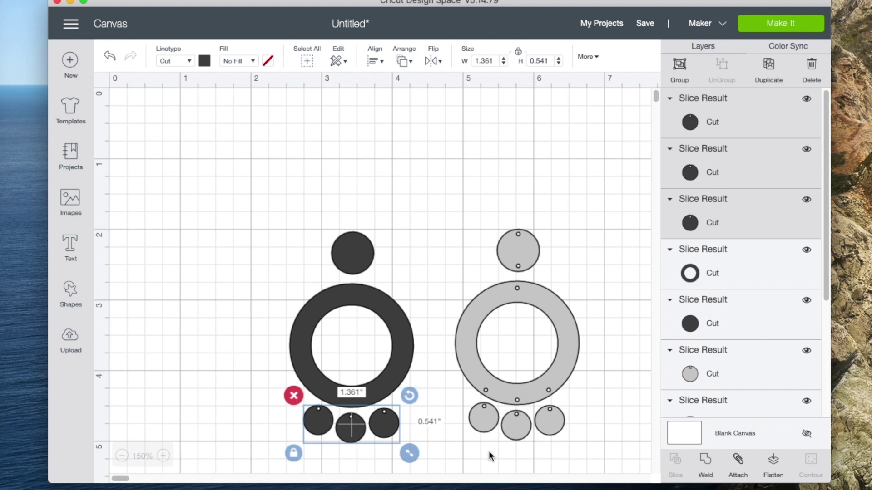
click(427, 434)
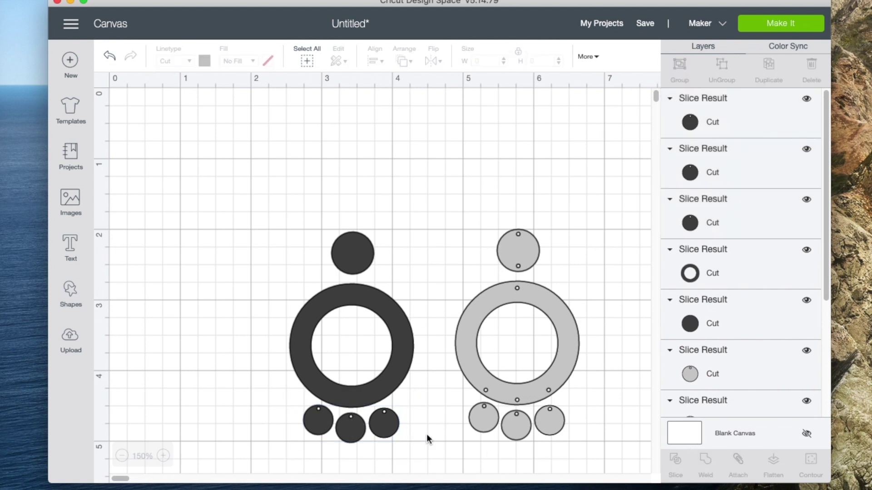
click(389, 429)
click(811, 461)
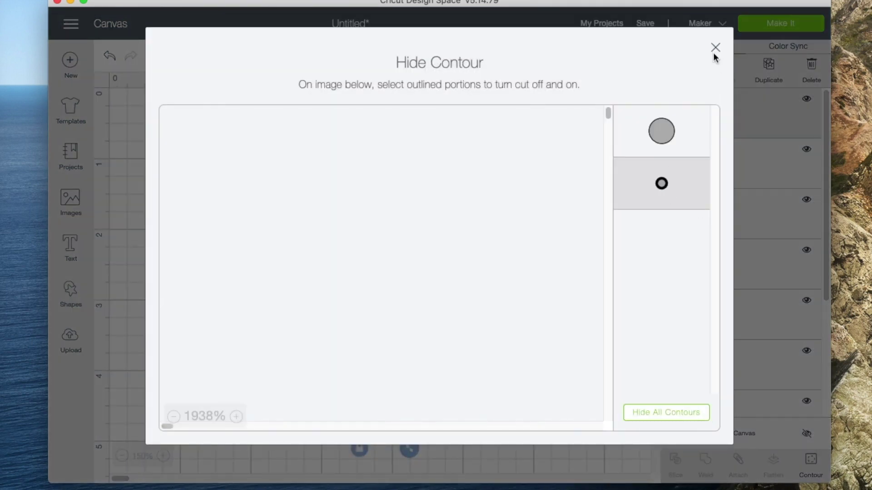
click(715, 48)
- Hide the hole contour of the middle small dark circle below the ring
click(349, 428)
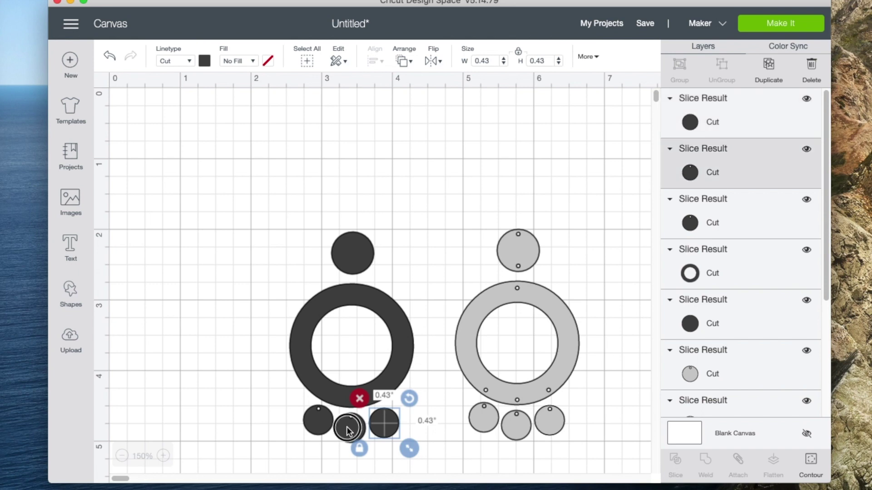
click(808, 467)
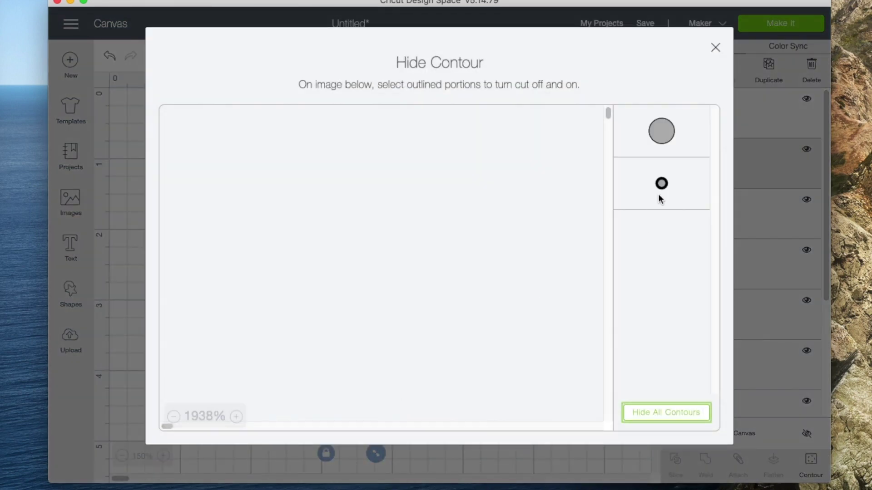
click(660, 186)
click(720, 45)
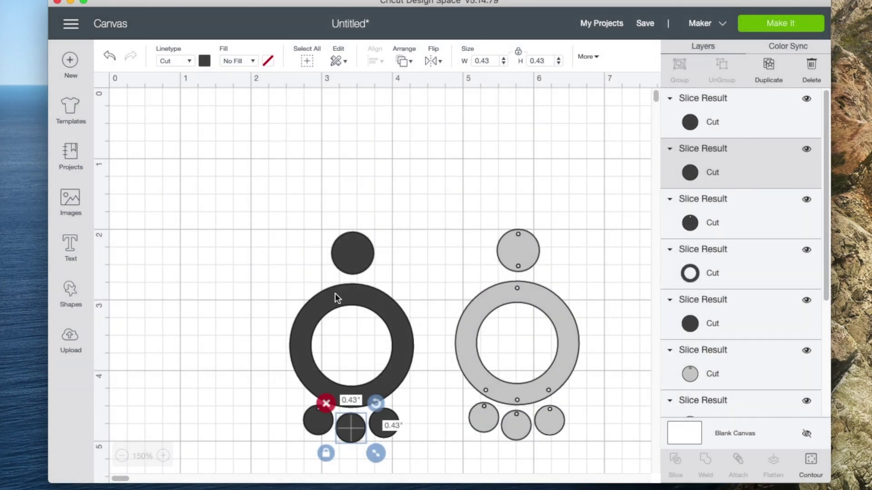
- Hide the hole contour of the left small dark circle below the ring
click(314, 426)
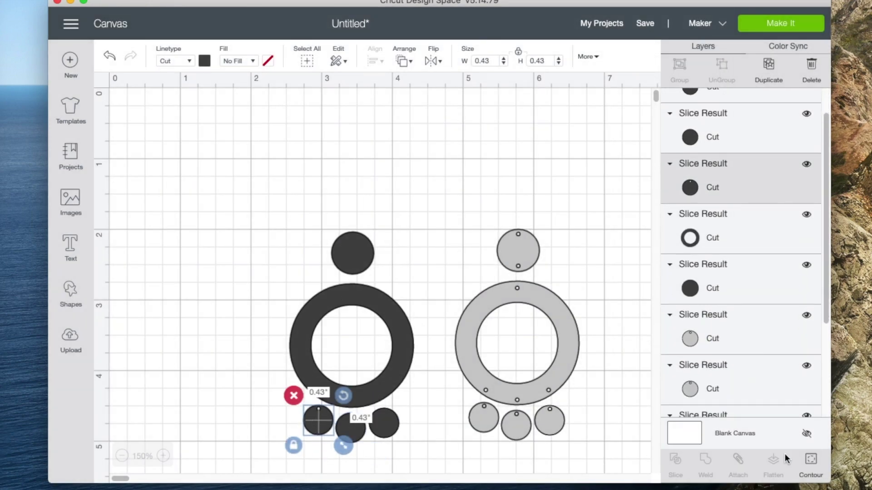
click(811, 462)
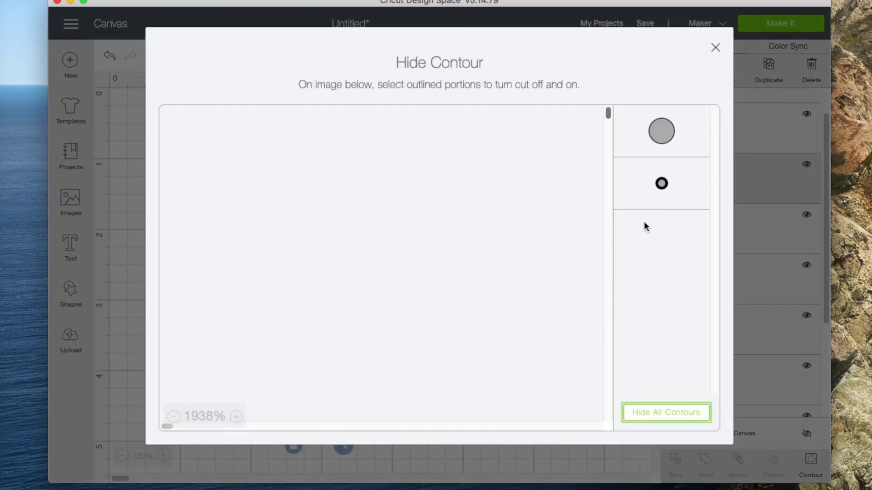
click(654, 191)
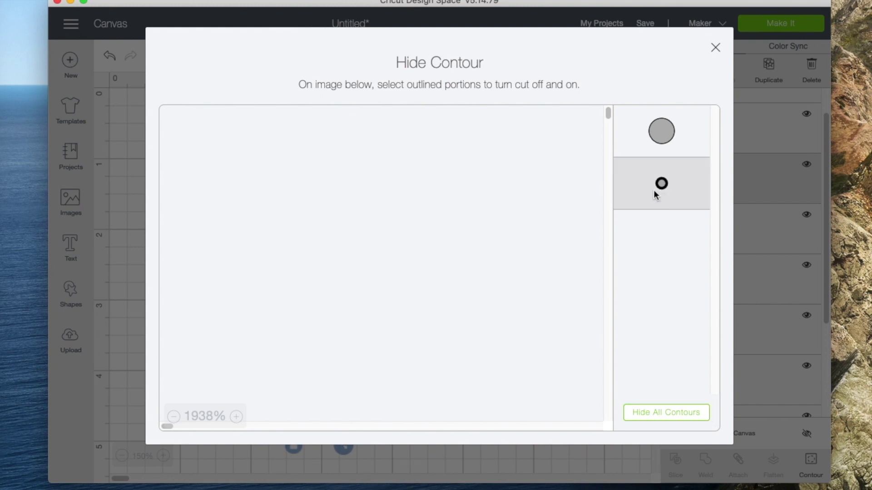
click(715, 47)
click(364, 189)
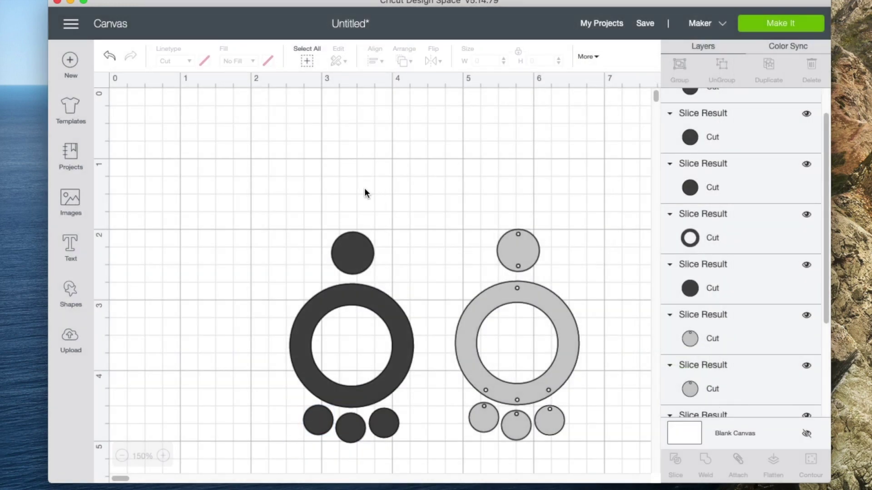
- Duplicate the complete dark design and the complete light gray design
drag(282, 212, 416, 469)
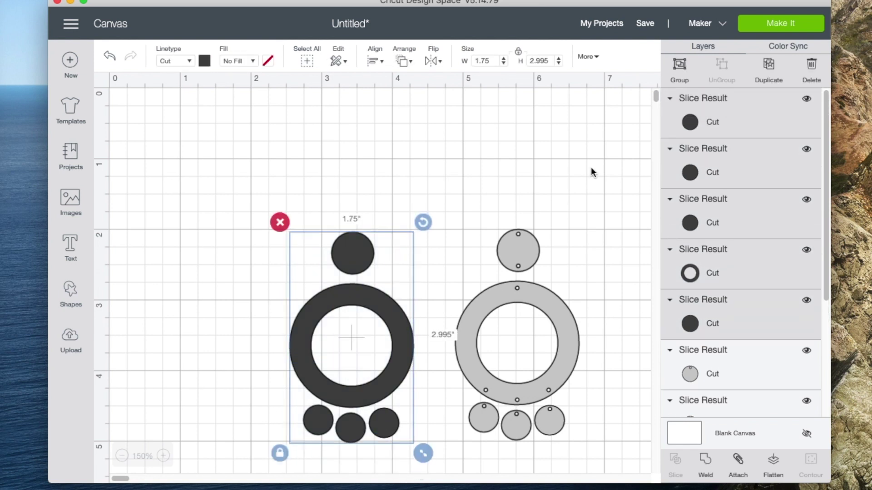
click(769, 68)
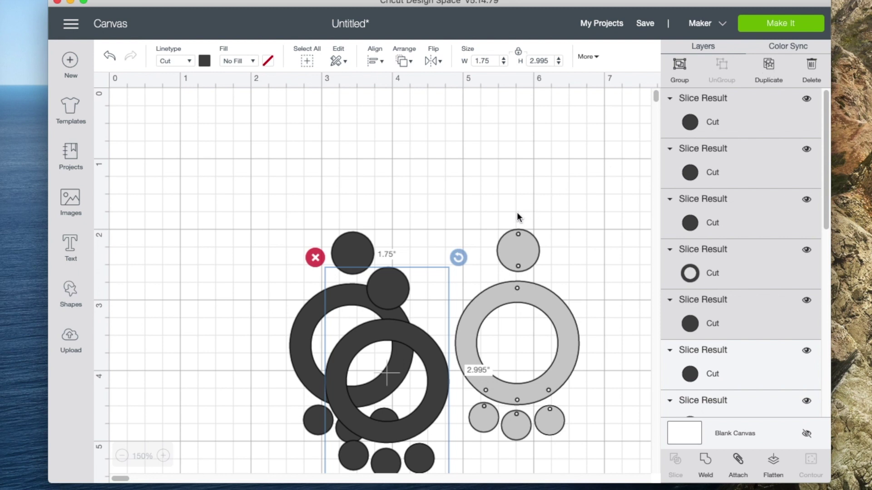
click(482, 204)
drag(461, 209, 576, 450)
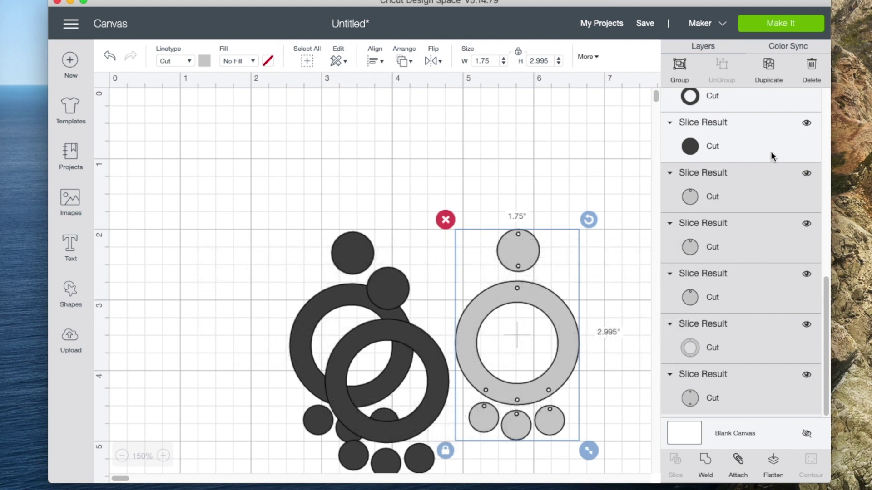
click(770, 71)
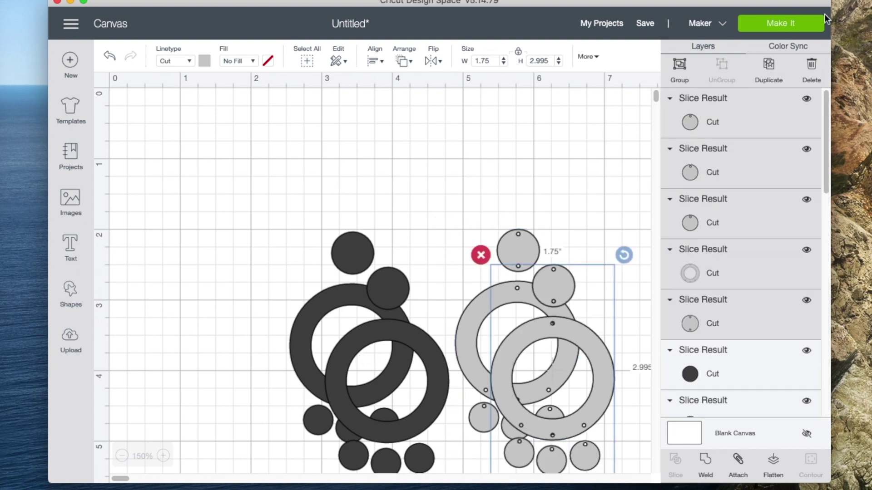
- Prepare the project for cutting and, on mat 1, nest three of the small gray circles inside each ring
click(783, 25)
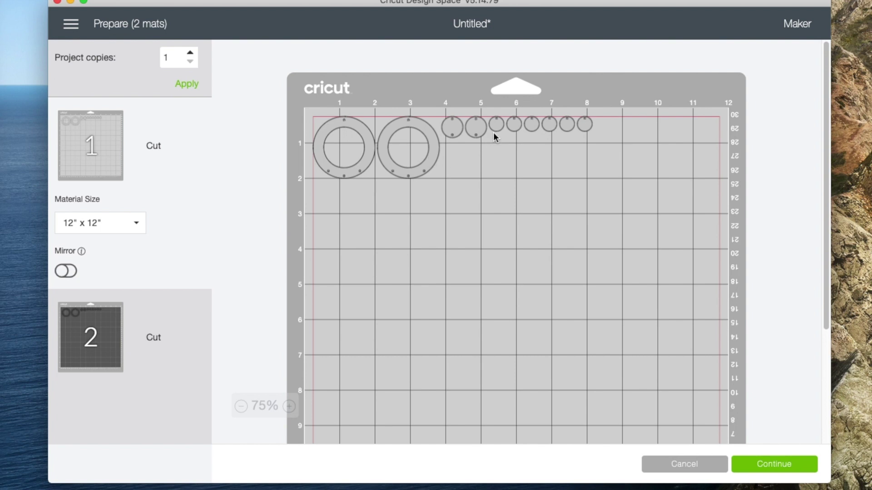
drag(587, 121, 346, 141)
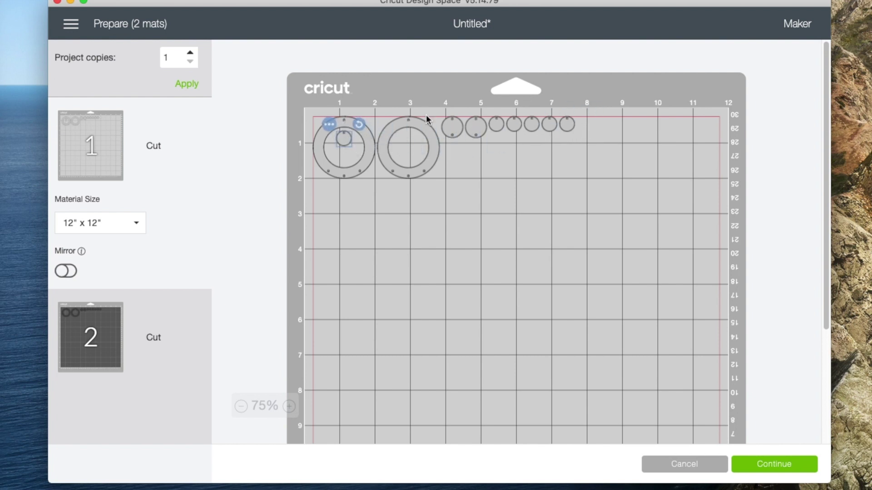
drag(571, 123, 340, 161)
drag(551, 124, 355, 158)
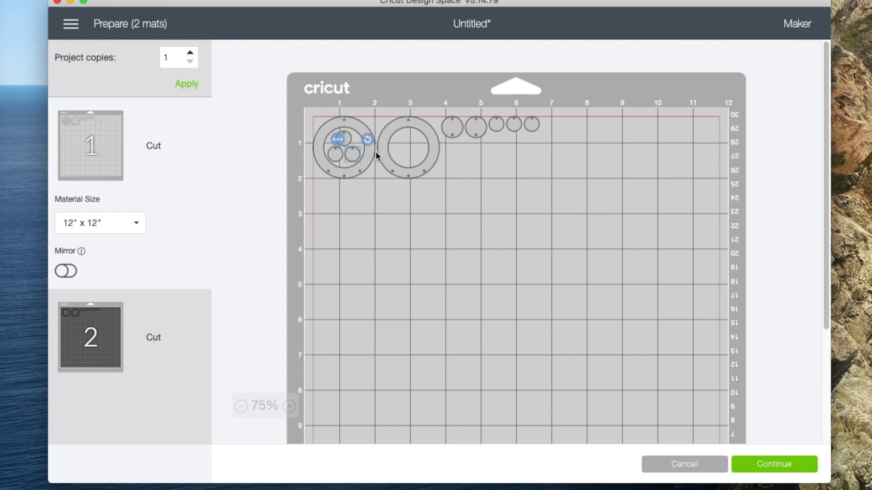
drag(498, 129, 409, 139)
drag(511, 125, 418, 153)
click(548, 268)
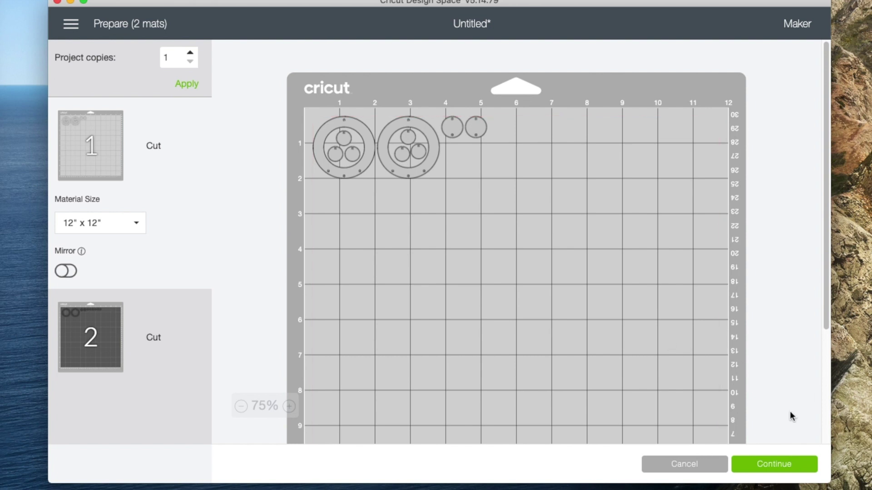
- Continue to the cut settings and set the base material to Everyday Iron-On
click(770, 467)
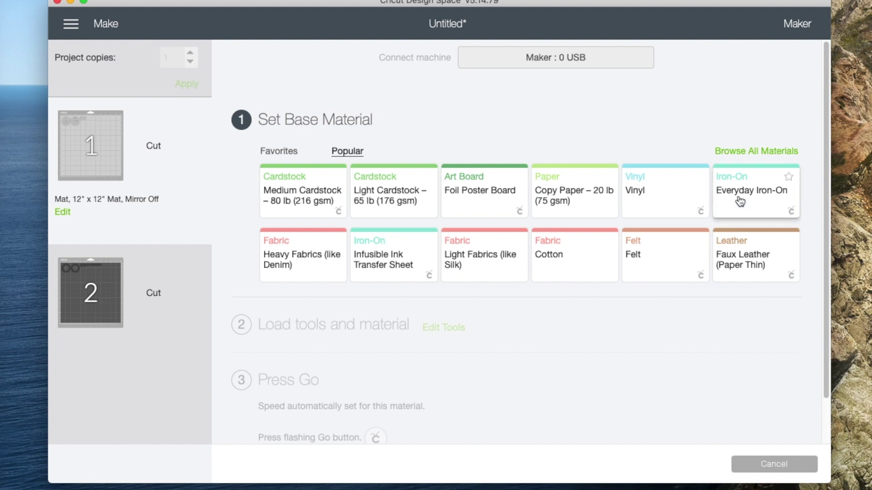
click(740, 201)
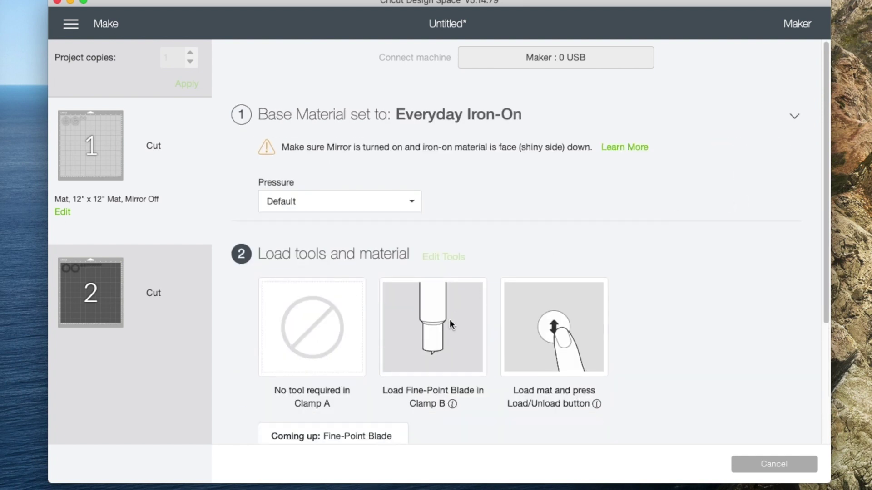